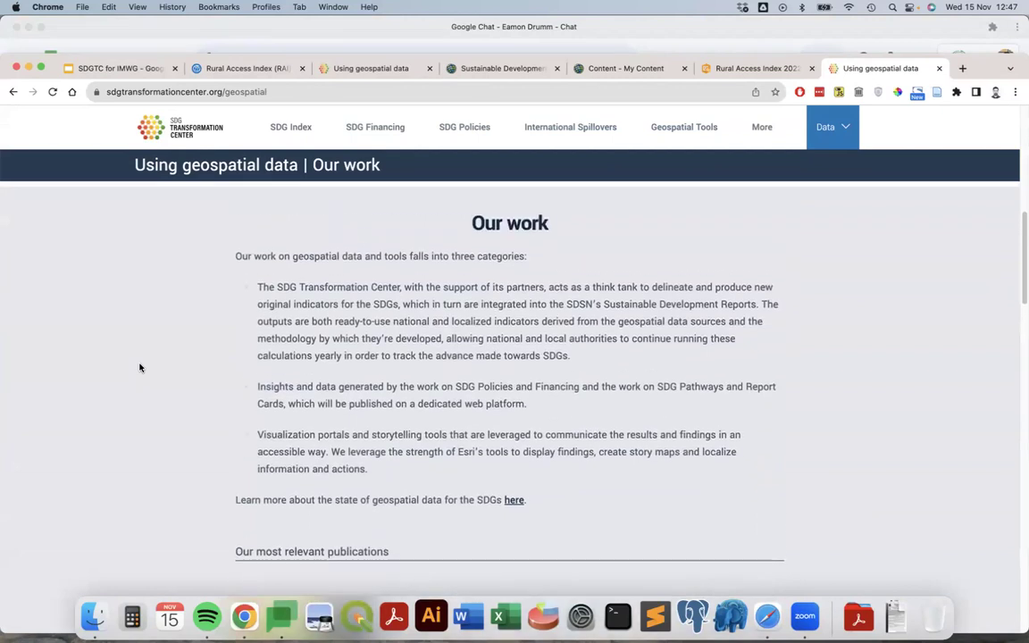
Scroll to the Rural Access Index (RAI) entry and bring up the Rural Access Index 2022 map
scroll(140, 367, down, 10)
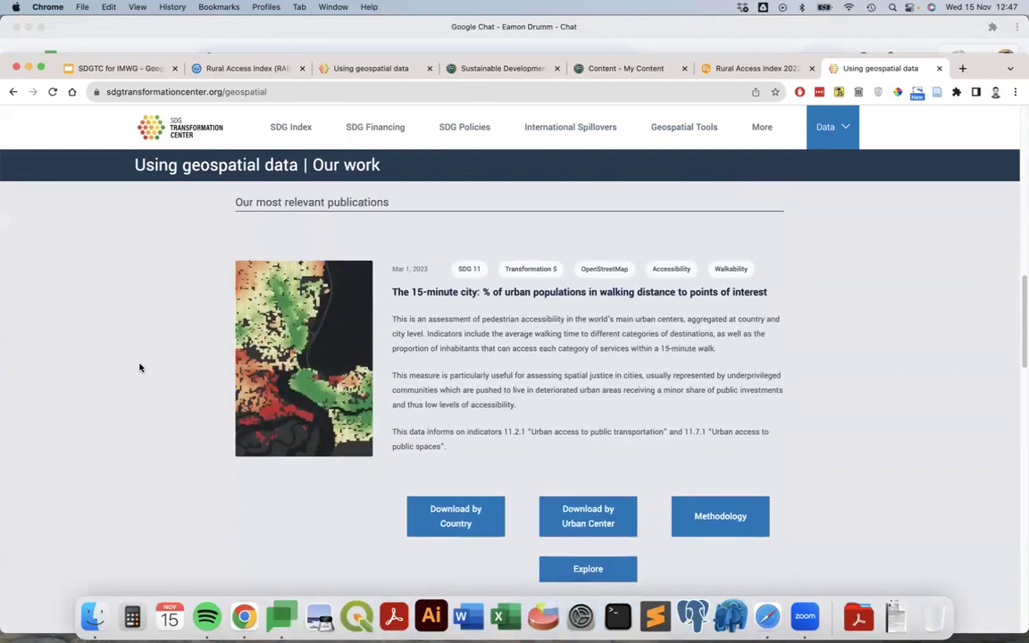
scroll(213, 374, up, 2)
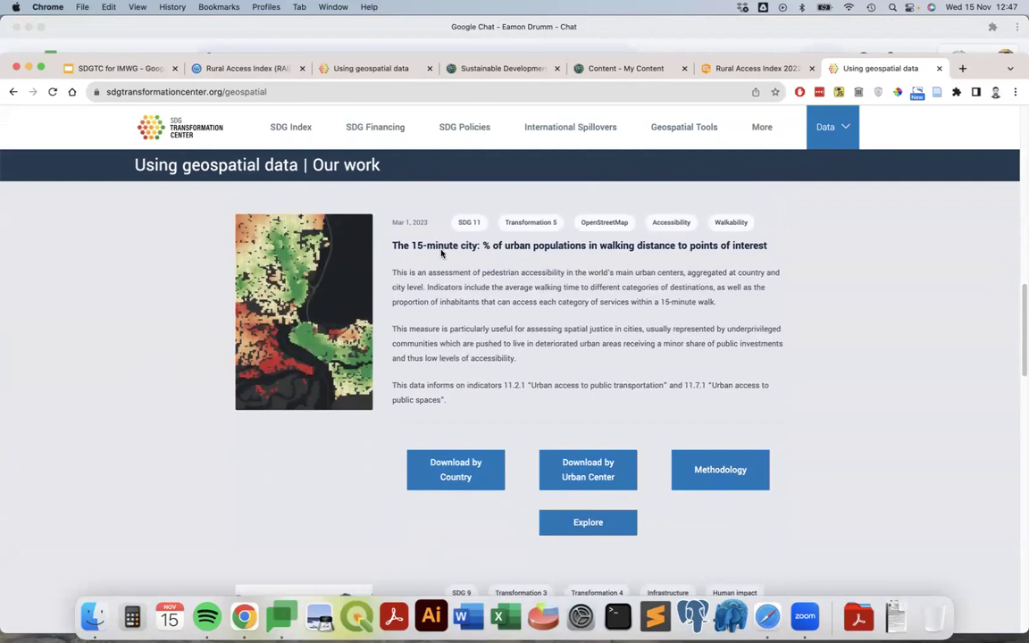
scroll(349, 257, down, 9)
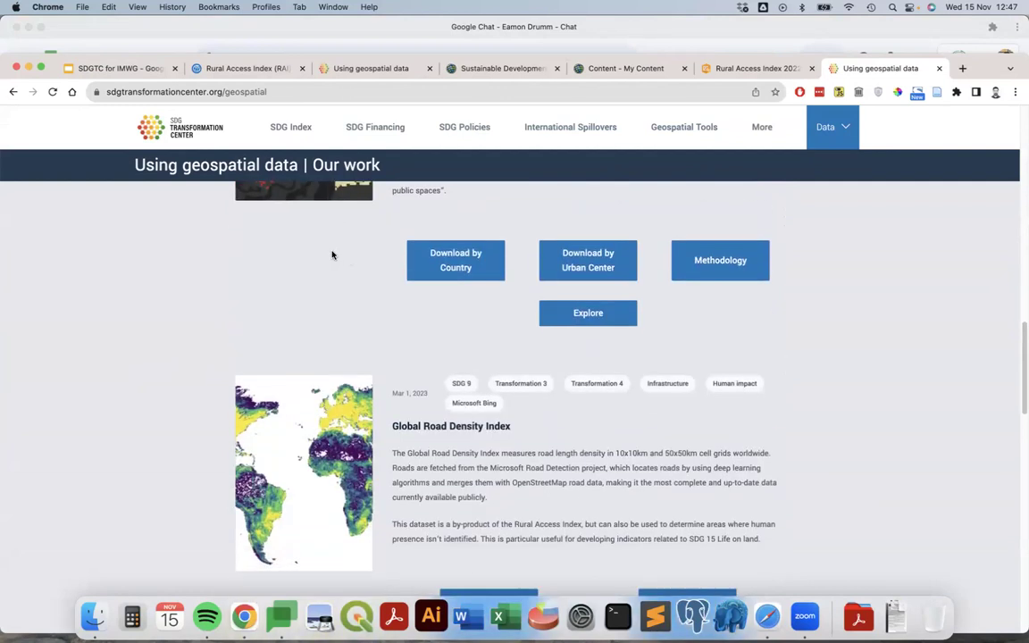
scroll(309, 265, up, 5)
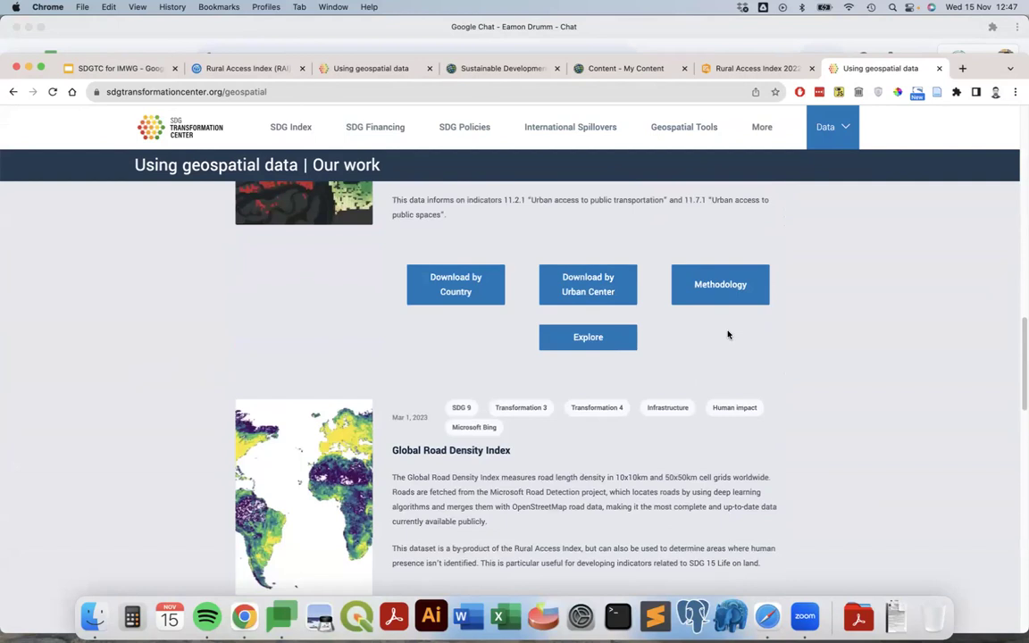
scroll(788, 286, down, 10)
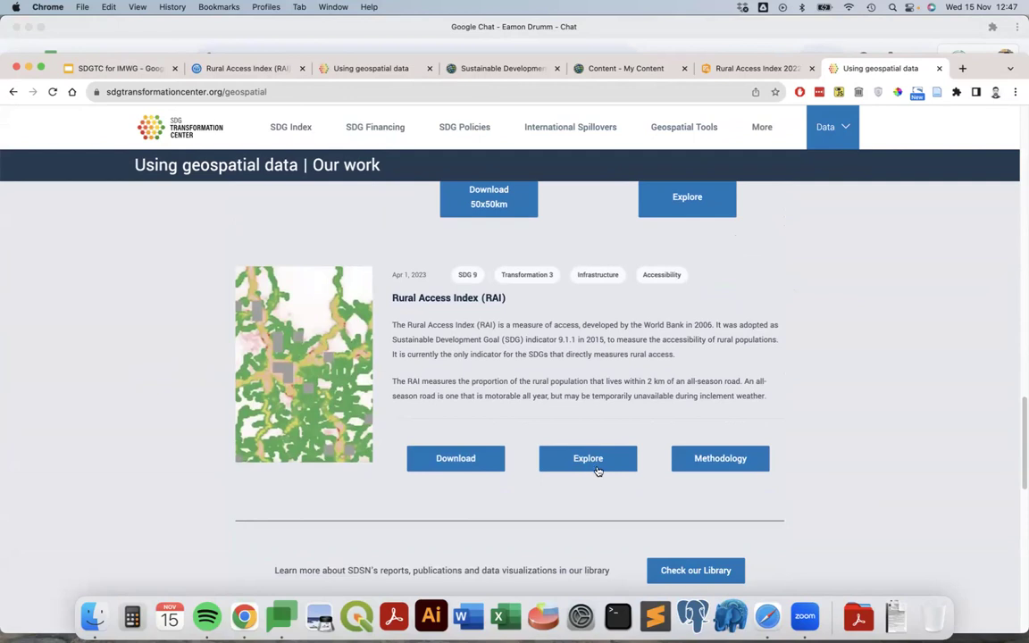
click(767, 616)
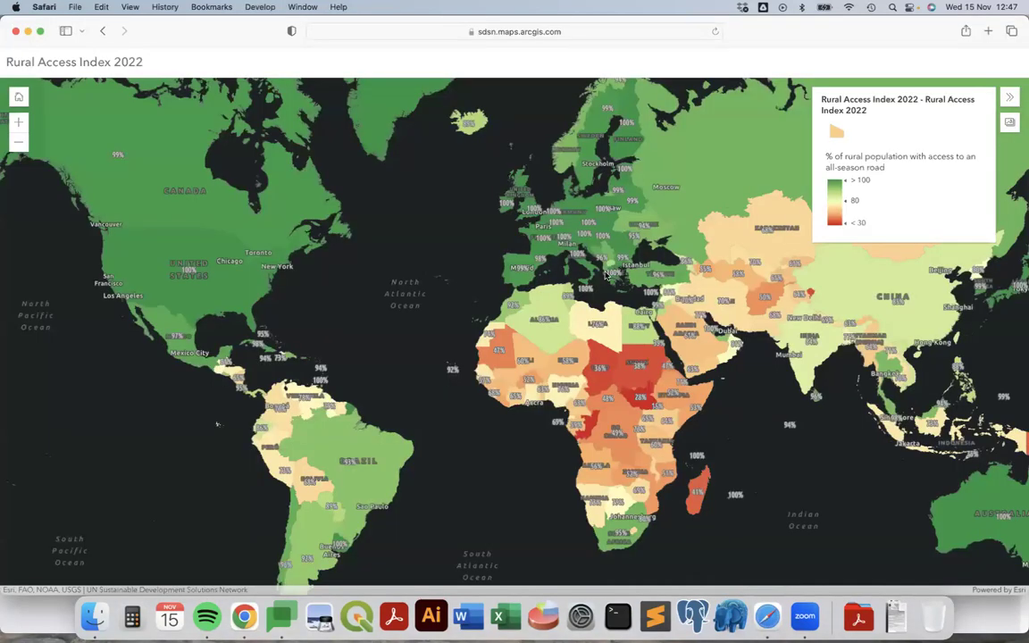
Pan around the Rural Access Index 2022 world map, then switch back to the SDG geospatial page
drag(316, 315, 361, 268)
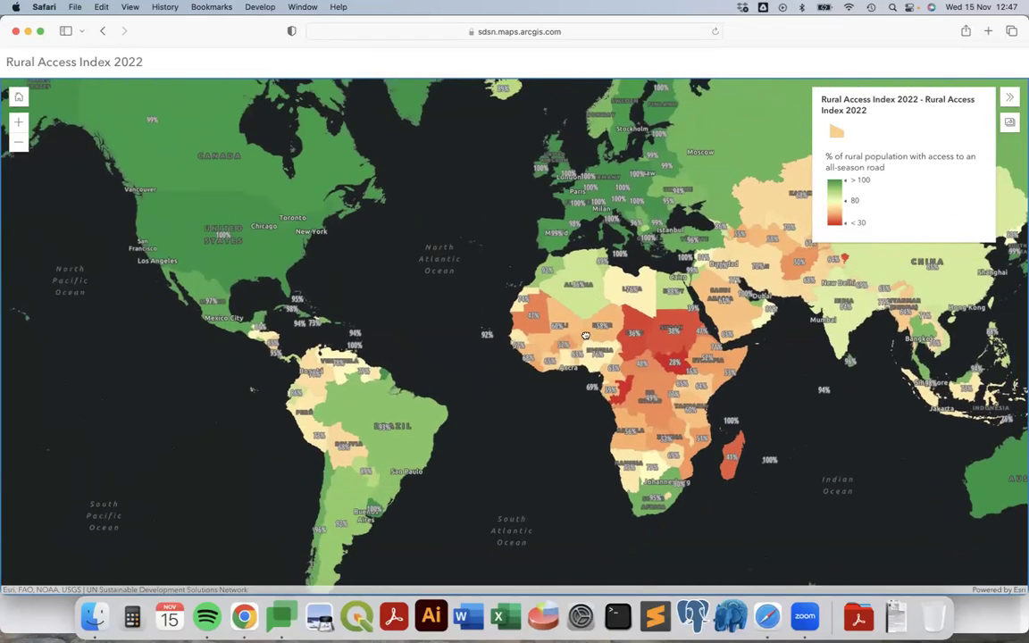
drag(585, 335, 576, 342)
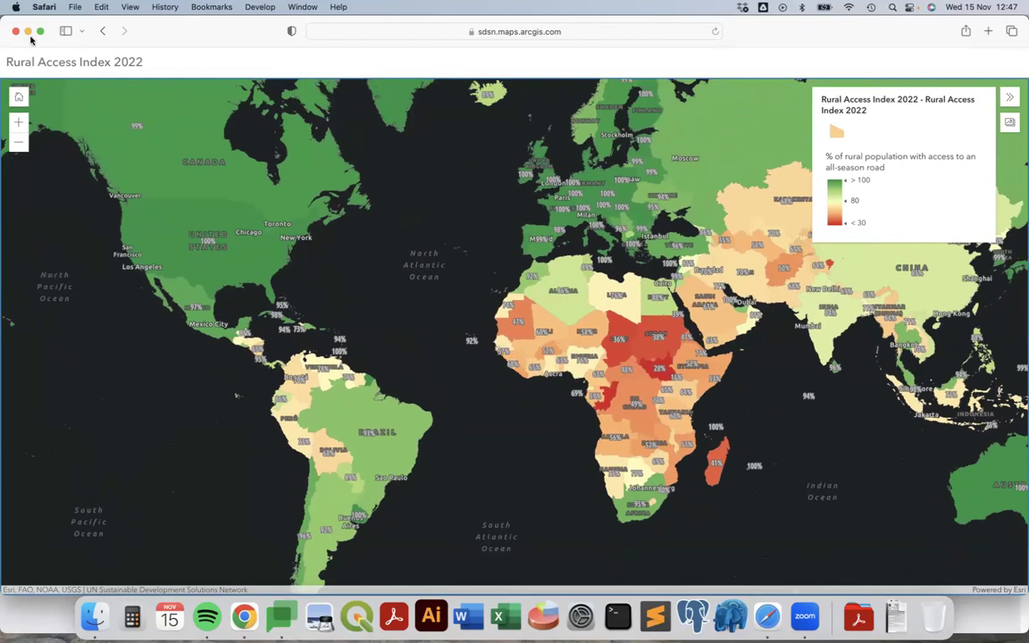
key(super+Tab)
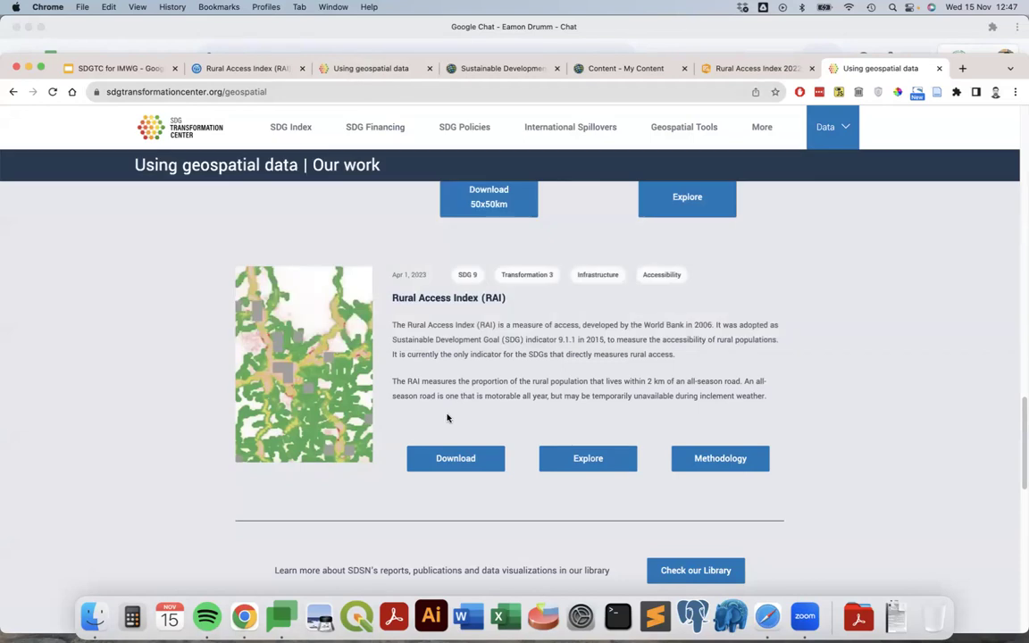
Open the Rural Access Index 2022 by Country dataset page and read its full description
click(467, 463)
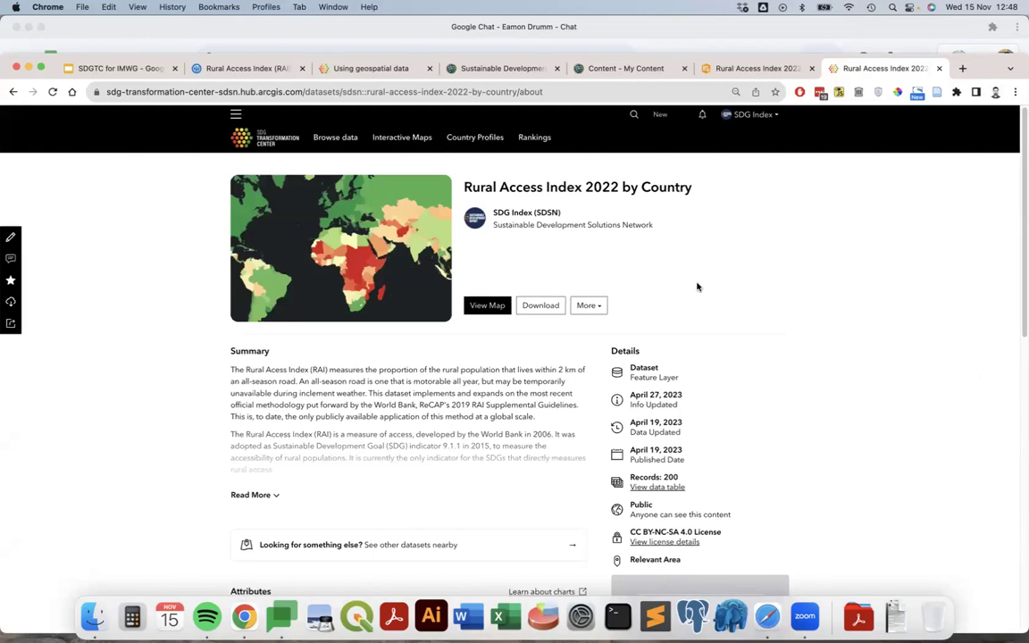
scroll(488, 370, down, 1)
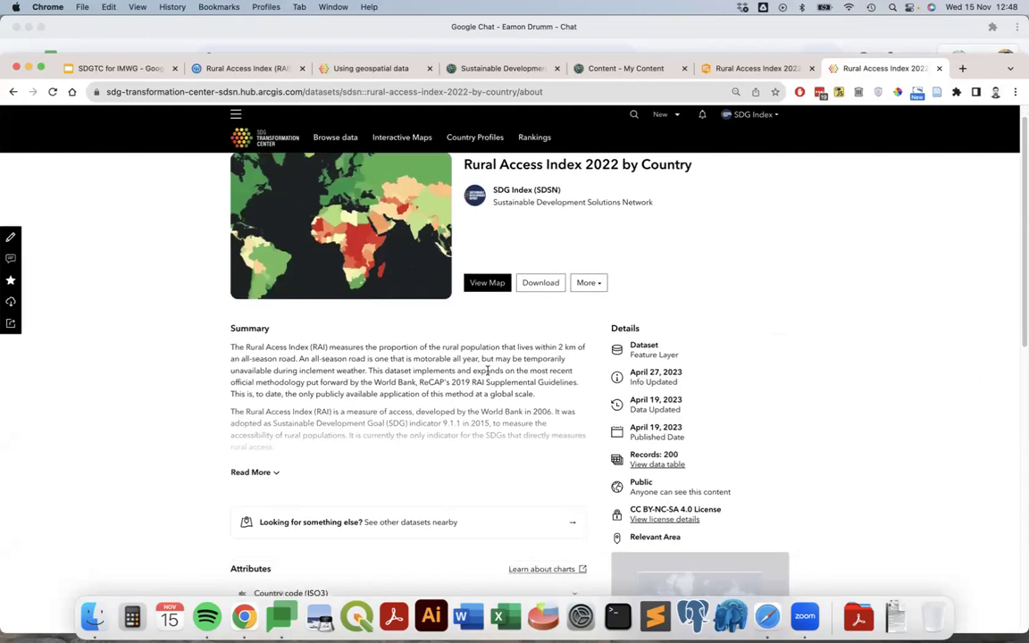
click(267, 476)
scroll(320, 363, down, 10)
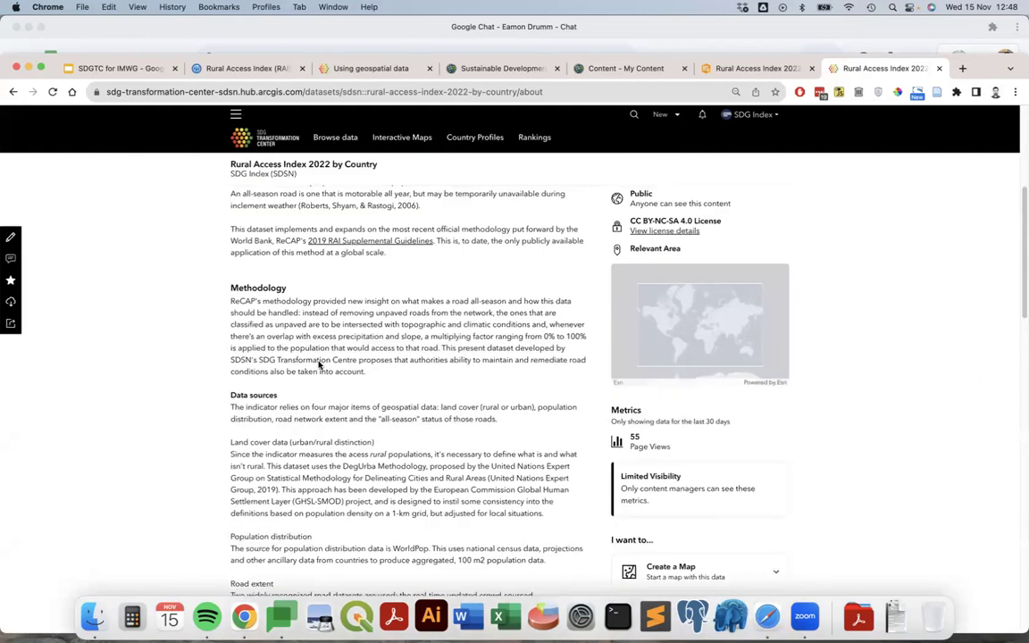
scroll(323, 358, down, 6)
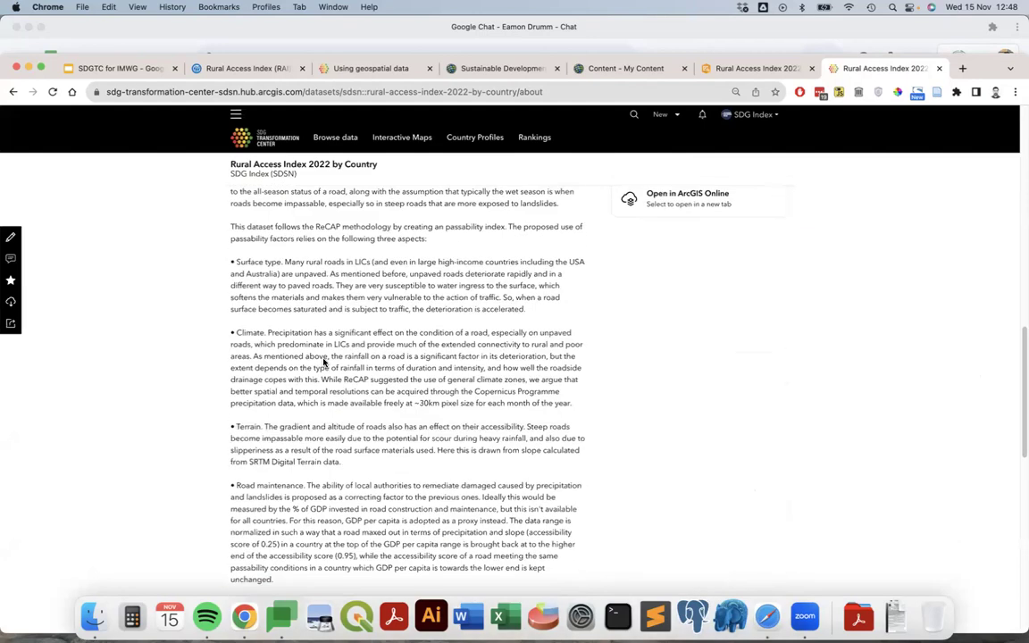
scroll(641, 383, down, 10)
scroll(643, 385, up, 4)
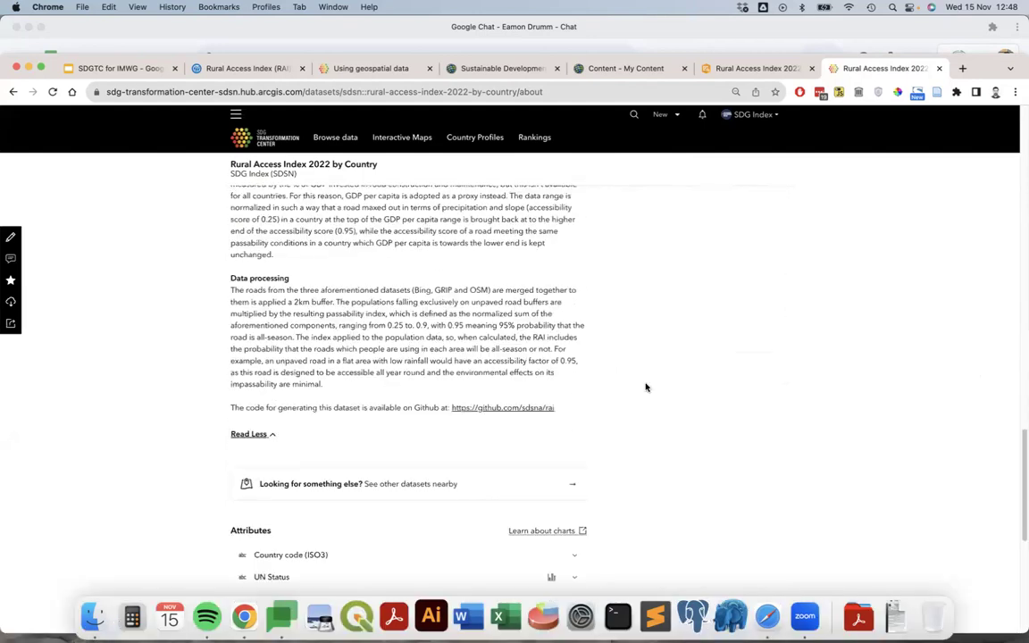
scroll(502, 393, up, 15)
scroll(500, 390, down, 6)
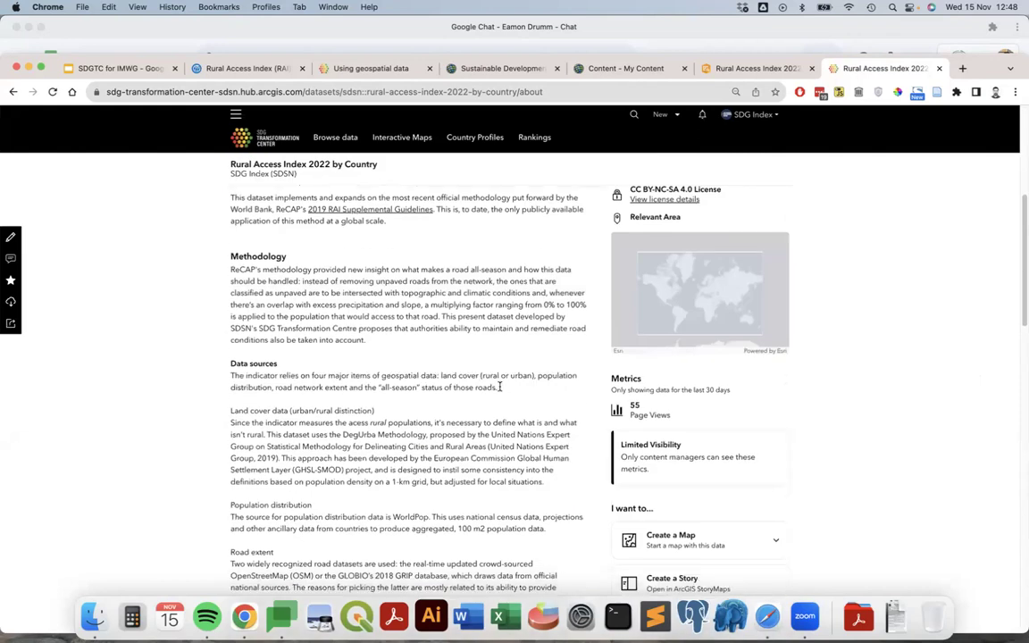
scroll(499, 388, down, 6)
Expand the API resources and show the CSV, KML, Shapefile and GeoJSON download options
click(742, 329)
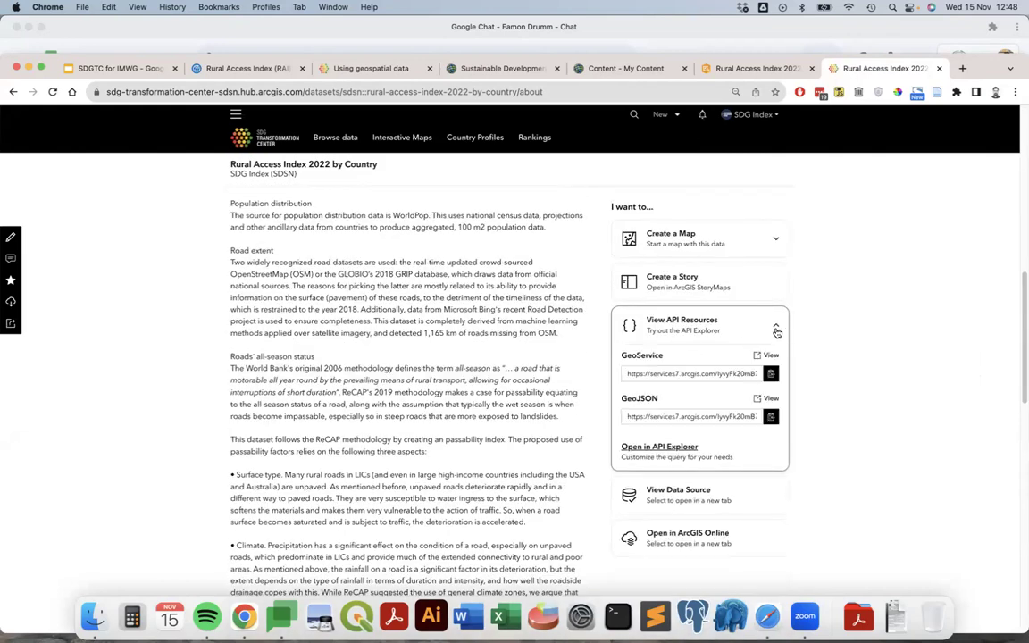
scroll(871, 361, up, 10)
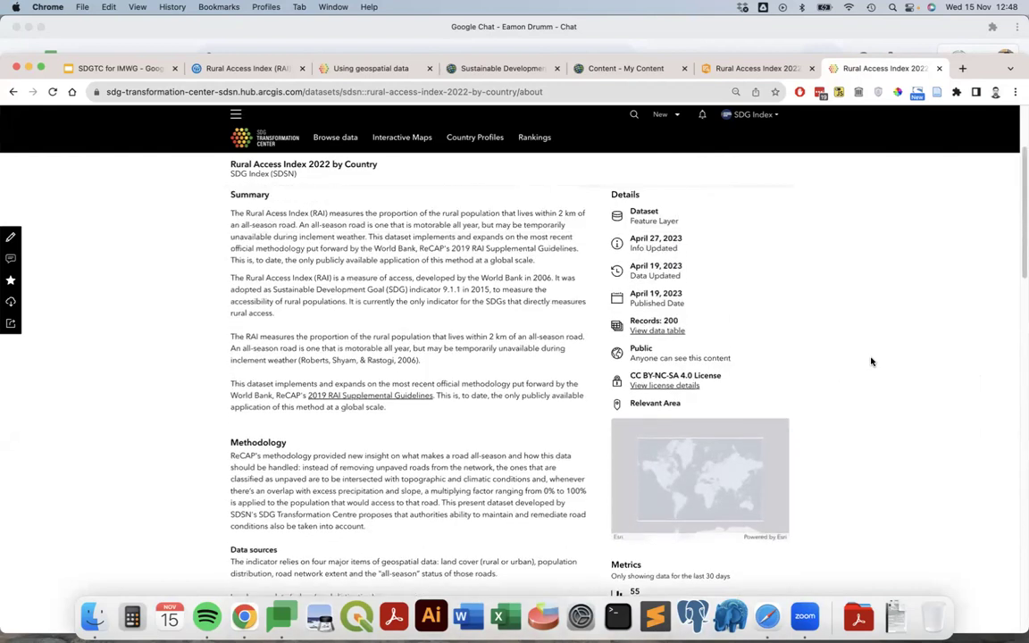
scroll(871, 361, up, 4)
click(548, 305)
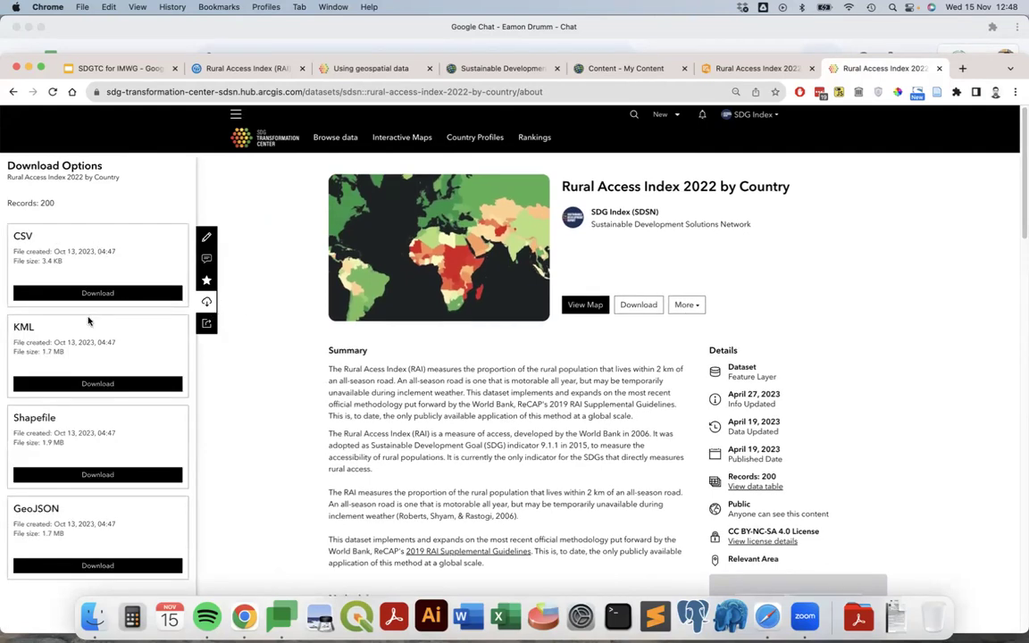
scroll(84, 471, down, 3)
scroll(125, 536, up, 3)
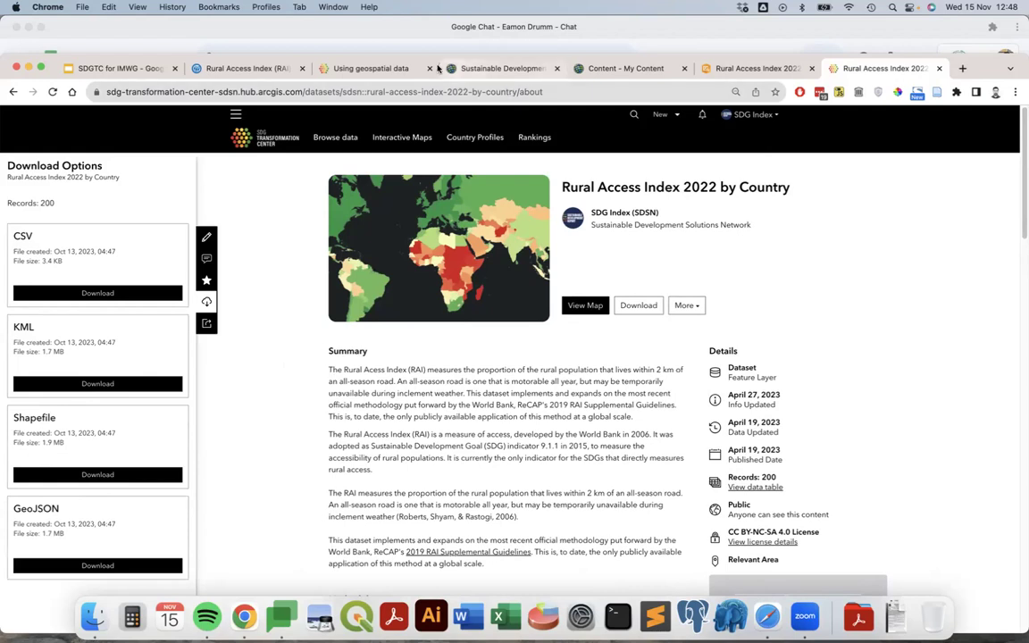
Move through the open tabs and Home to the SDG RAI folder's five Rural Access Index 2022 items
click(490, 70)
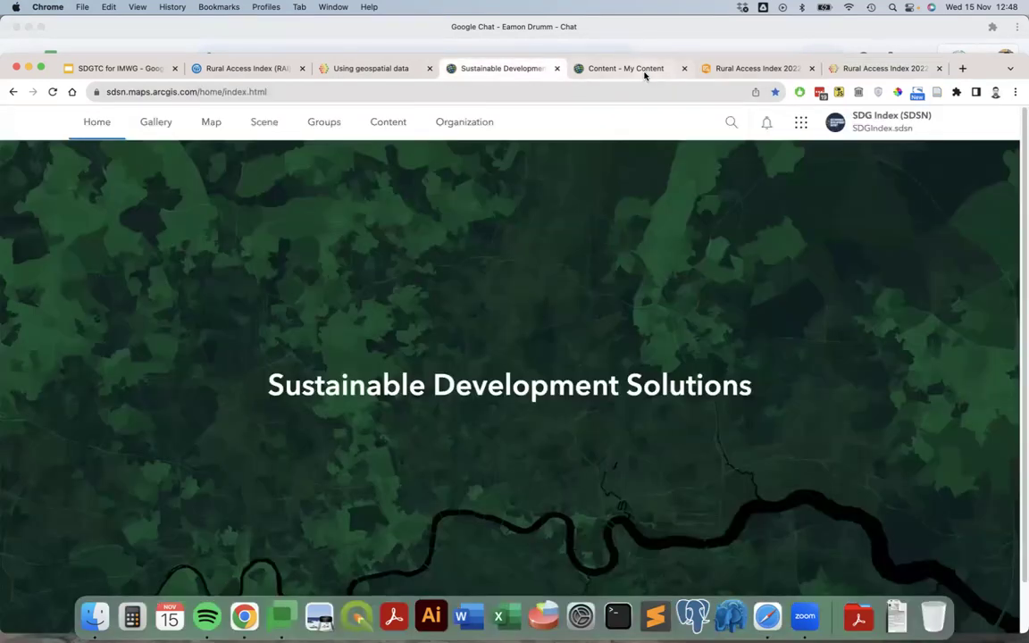
click(880, 69)
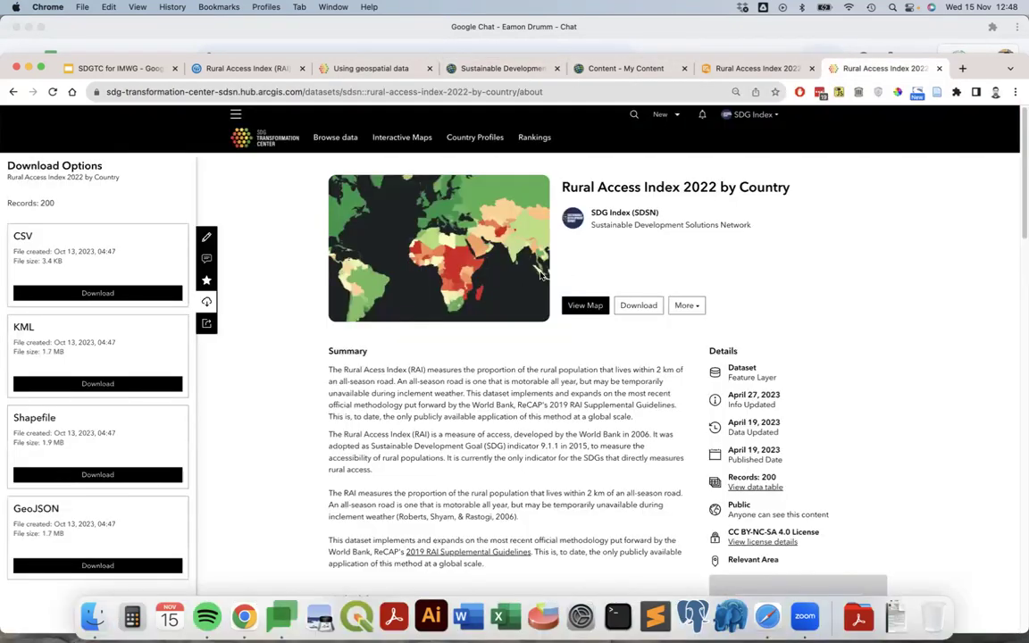
click(657, 72)
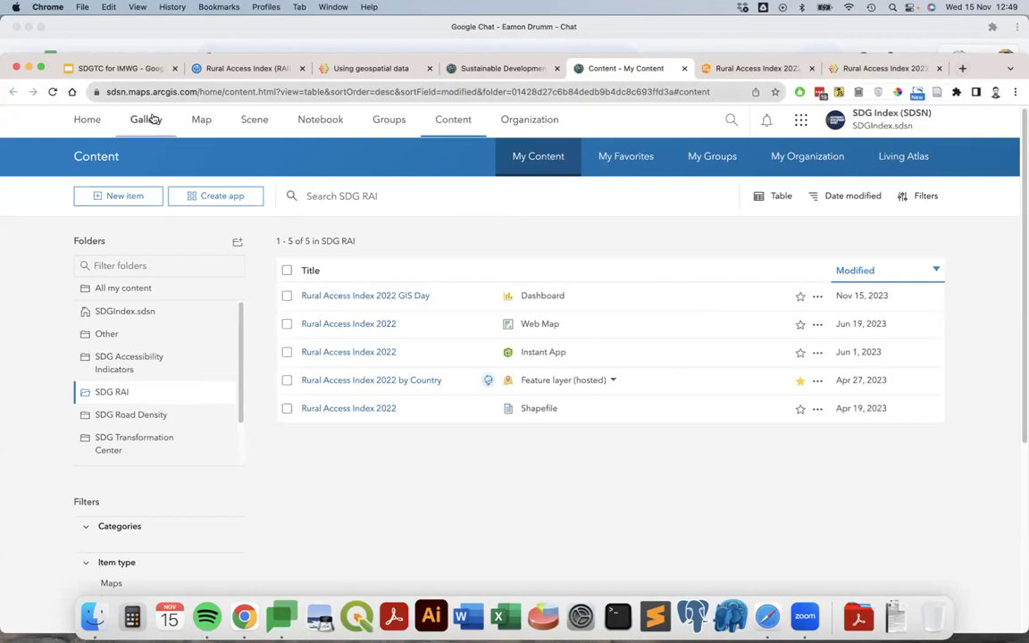
click(77, 129)
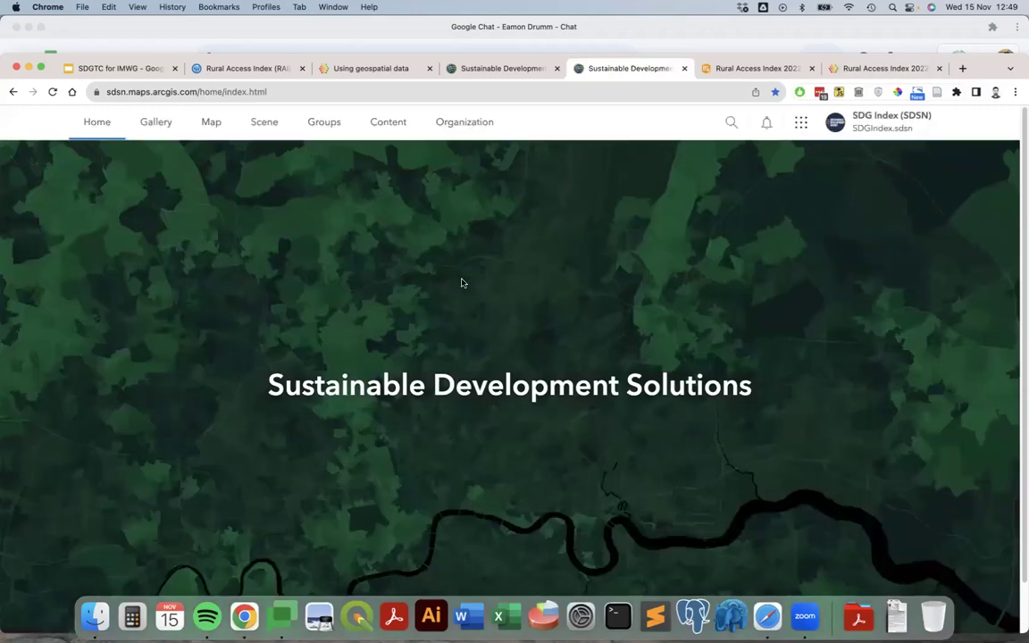
click(398, 126)
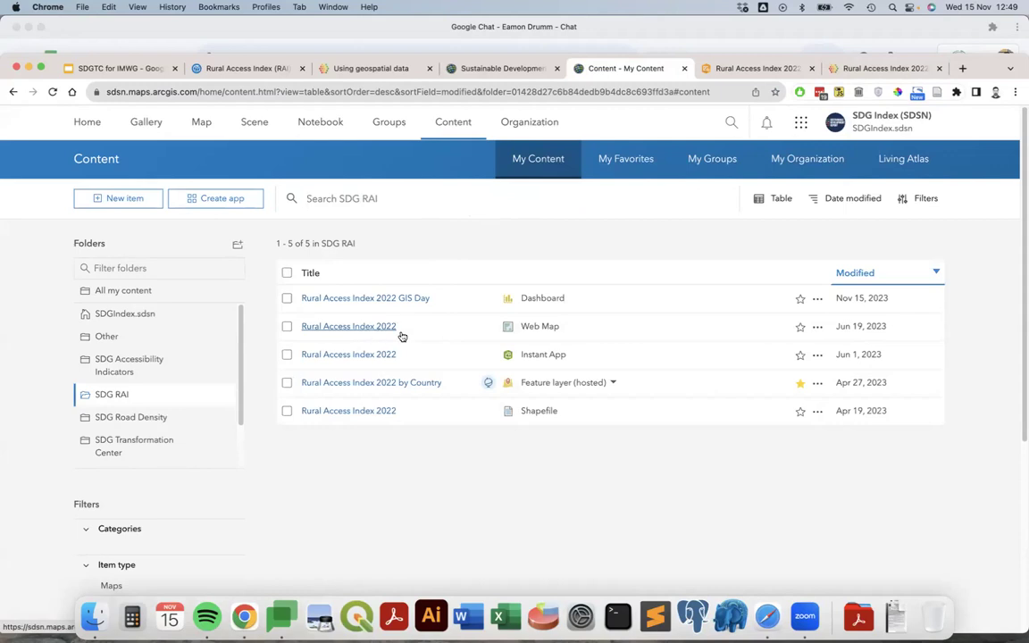
Open the ArcGIS Living Atlas of the World site in a new tab
key(super+t)
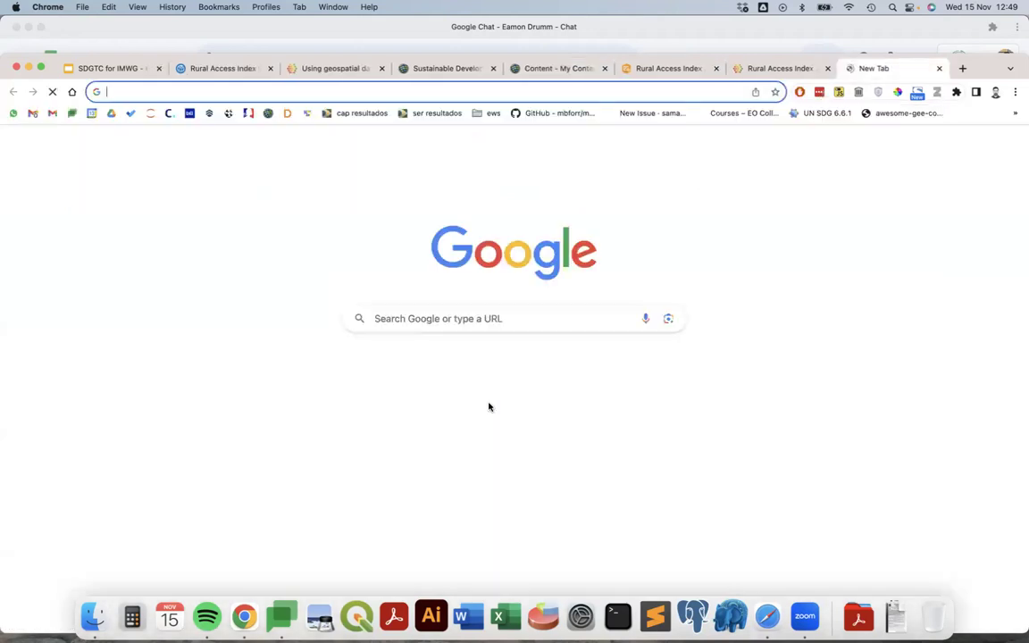
text(arcgis living)
key(Return)
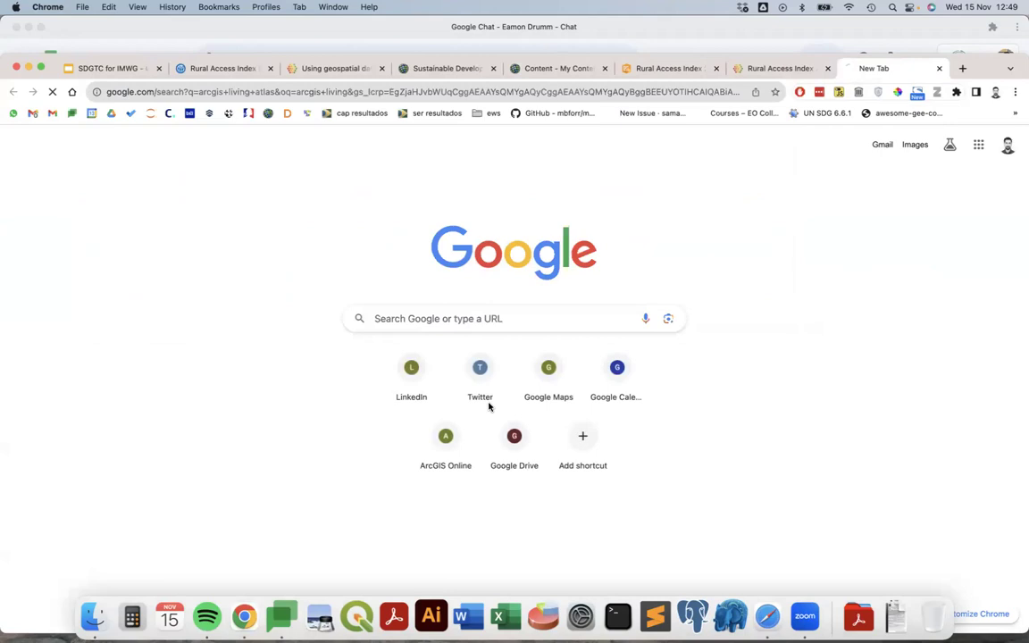
click(268, 260)
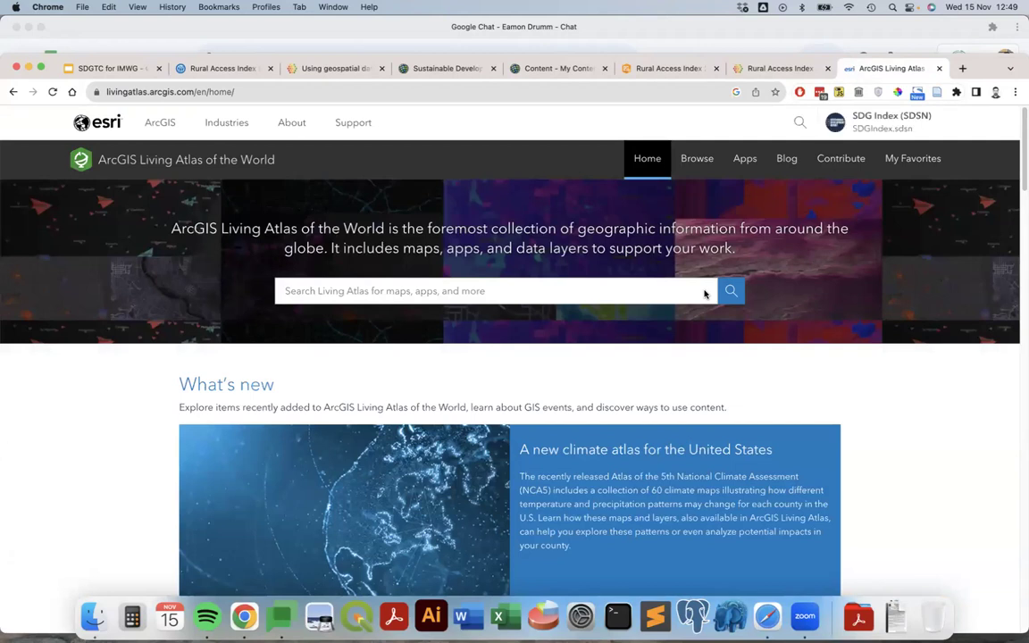
Search Living Atlas for 'rural access index', scan the results, and return to the organization home
click(549, 291)
text(rural)
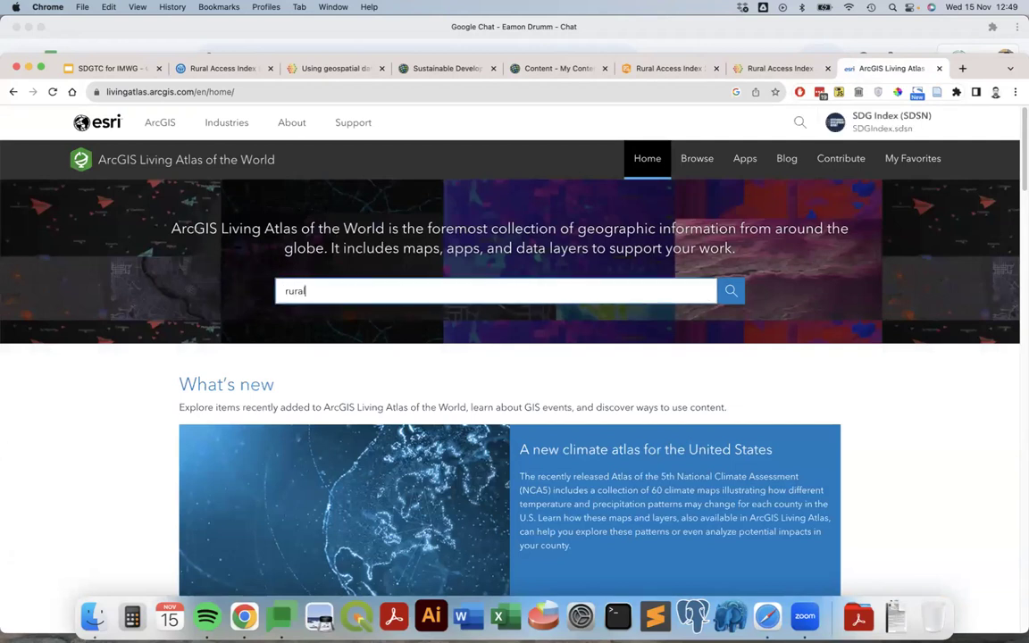
text( access index)
key(Return)
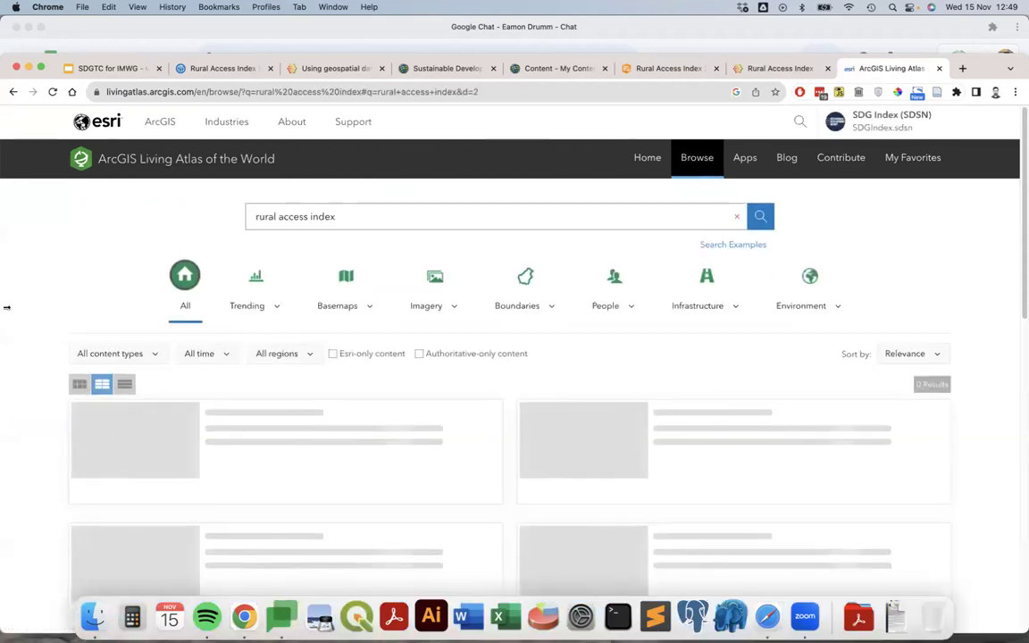
scroll(7, 305, down, 2)
scroll(7, 305, down, 3)
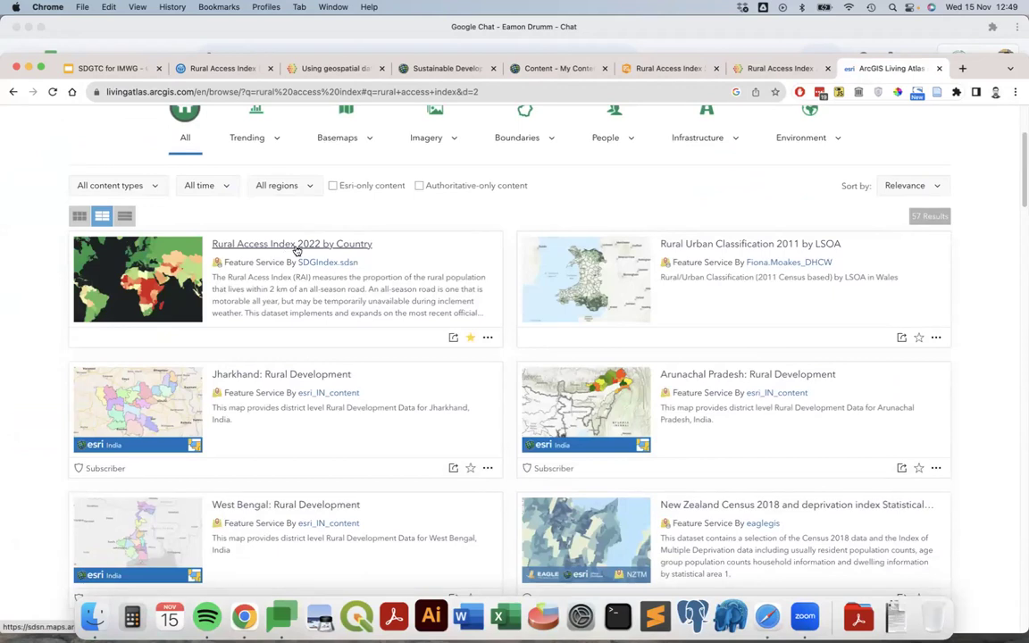
scroll(403, 113, up, 5)
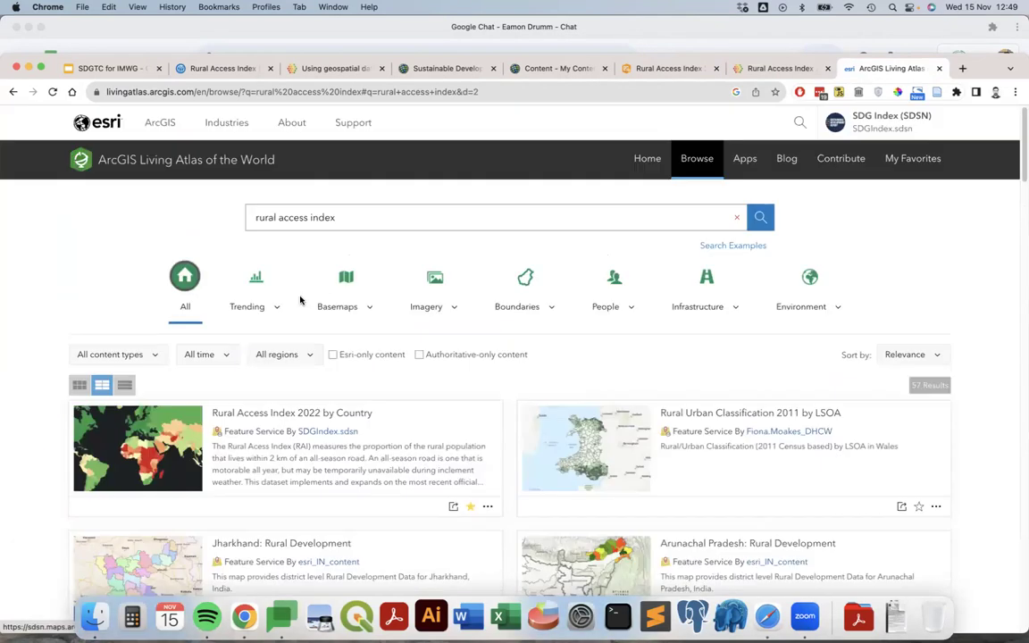
click(420, 72)
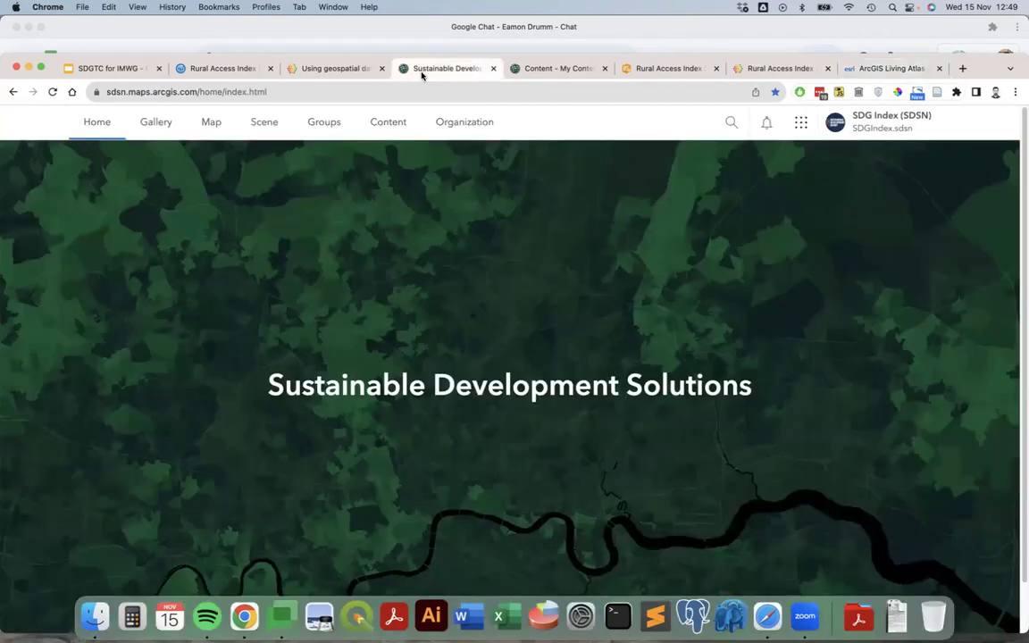
Open the Rural Access Index 2022 web map item from the SDG RAI folder in My Content
click(544, 68)
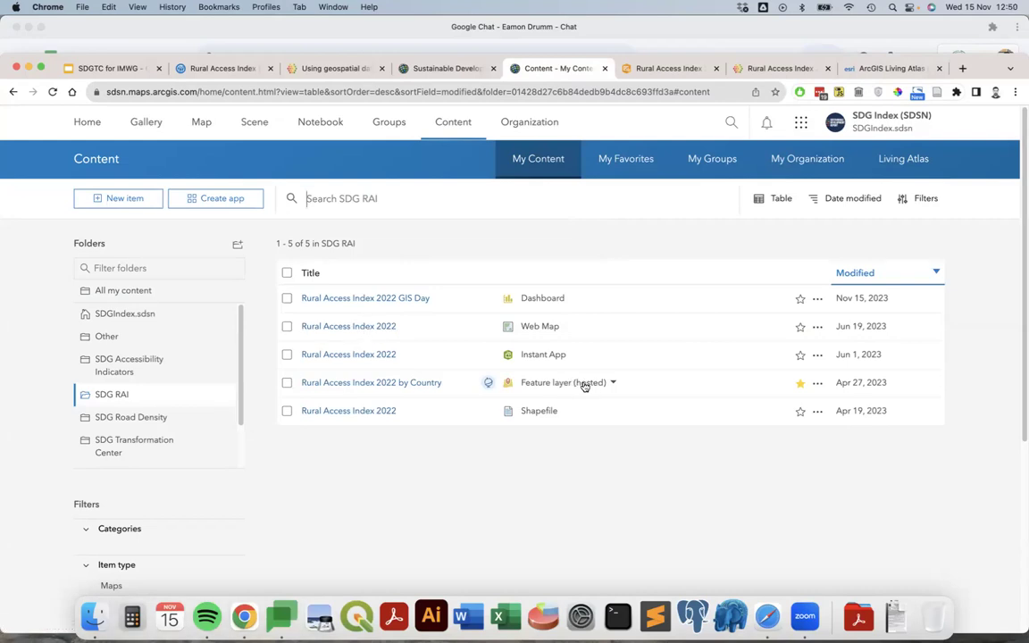
click(375, 327)
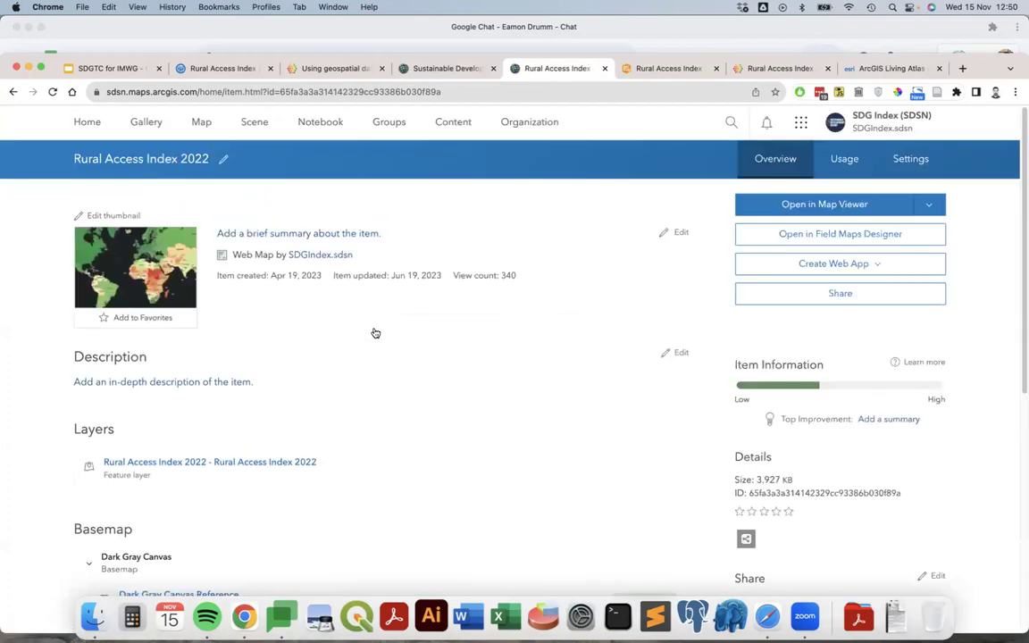
Create a dashboard from the web map titled 'Rural Access Index 2022 GIS Day 2' in folder SDG RAI
click(863, 267)
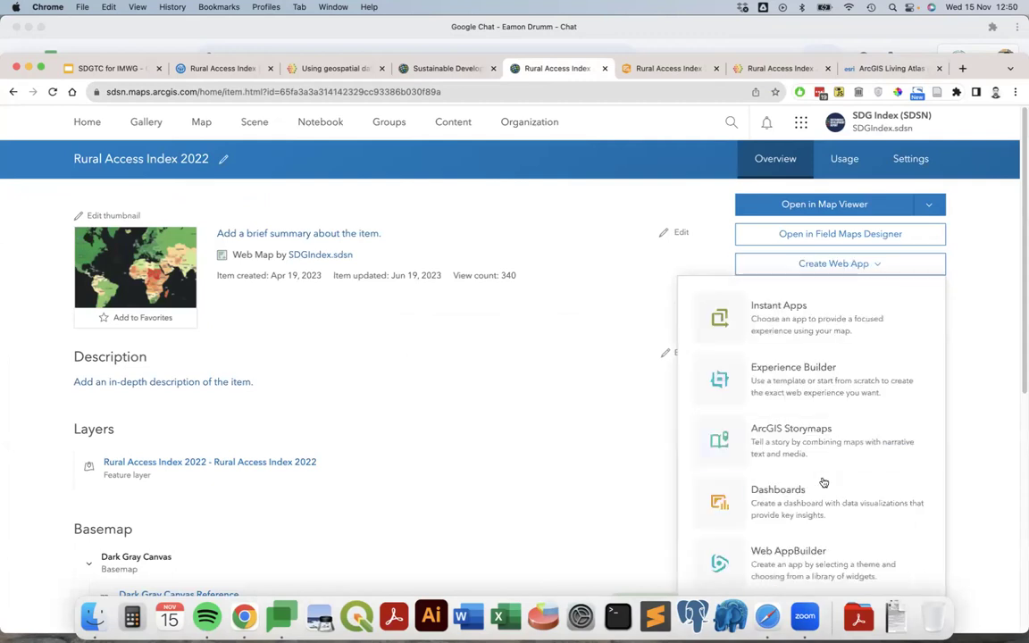
click(730, 515)
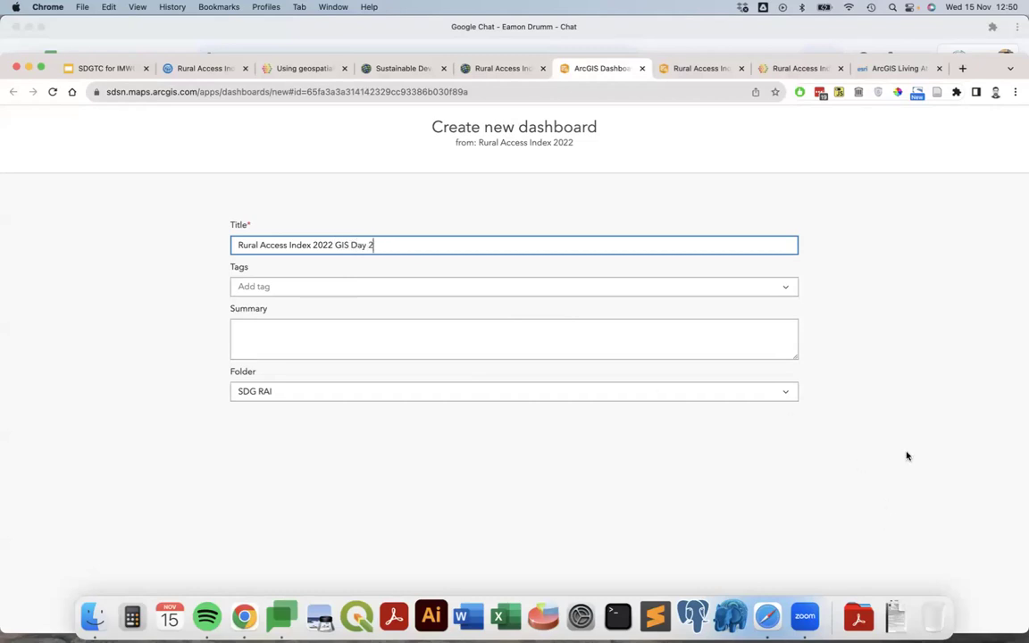
double_click(960, 67)
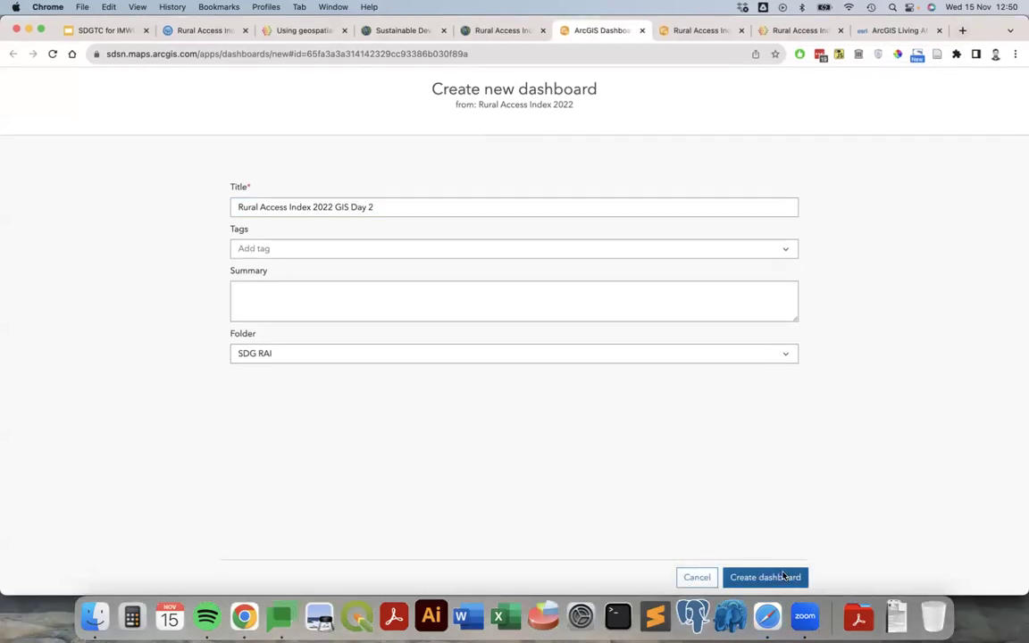
click(773, 577)
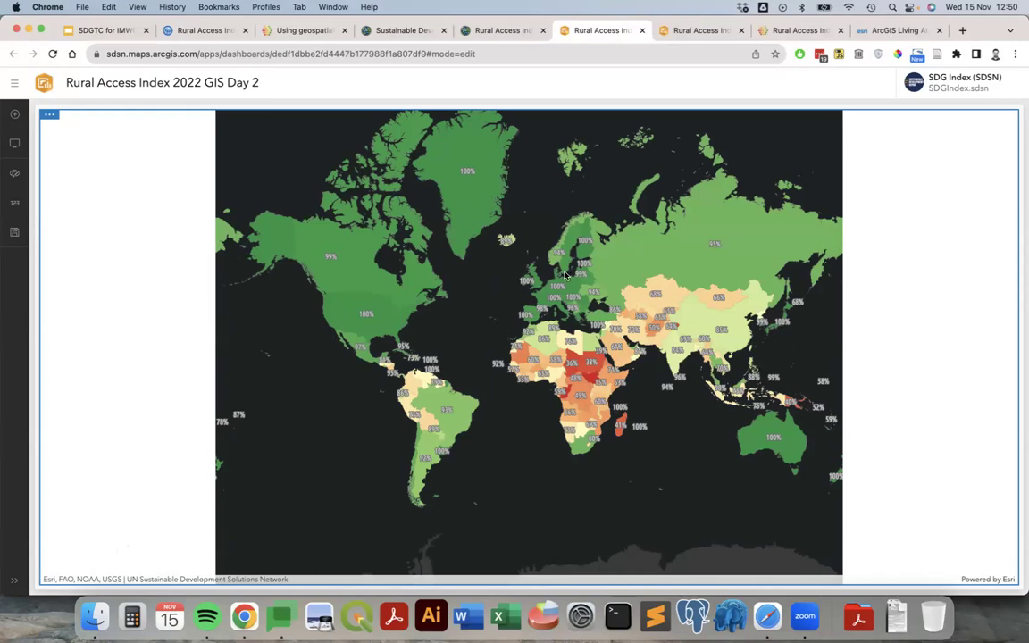
Add a gauge right of the map on the Rural Access Index 2022 layer, per feature, field 2022 RAI
click(15, 114)
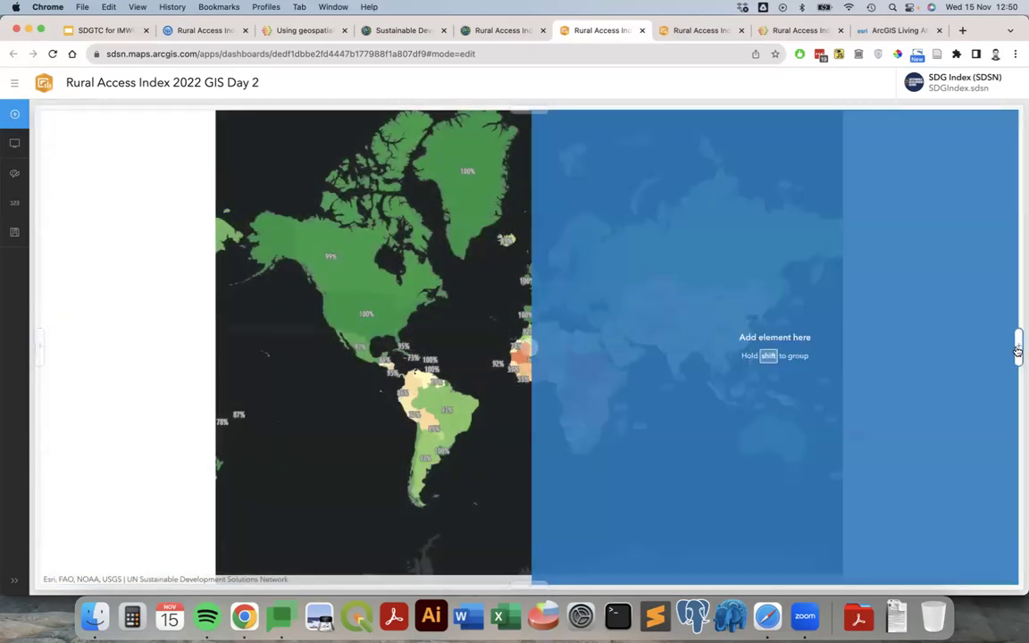
click(1017, 351)
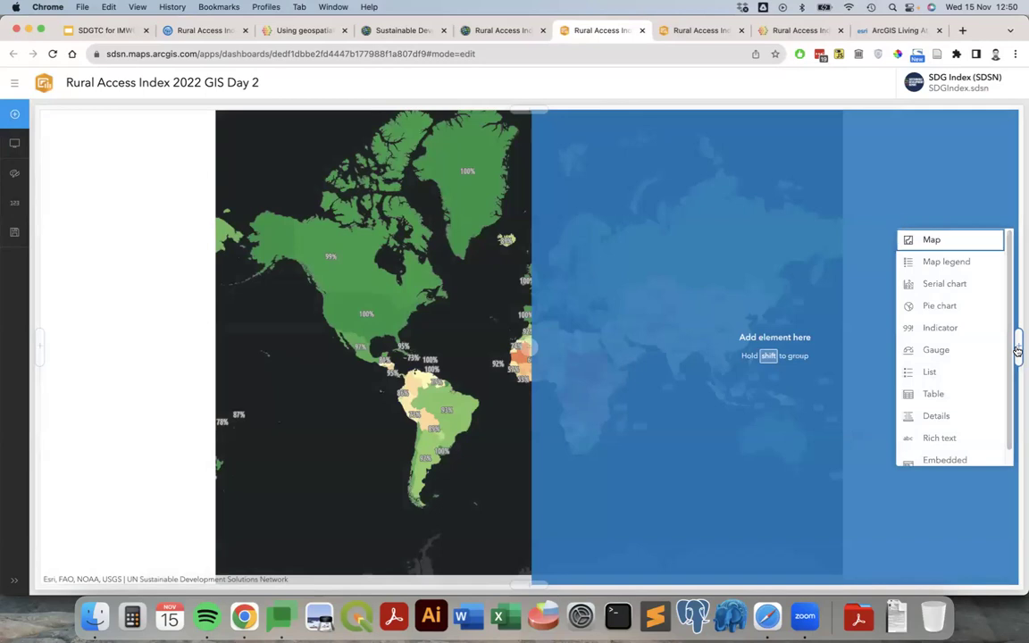
click(937, 350)
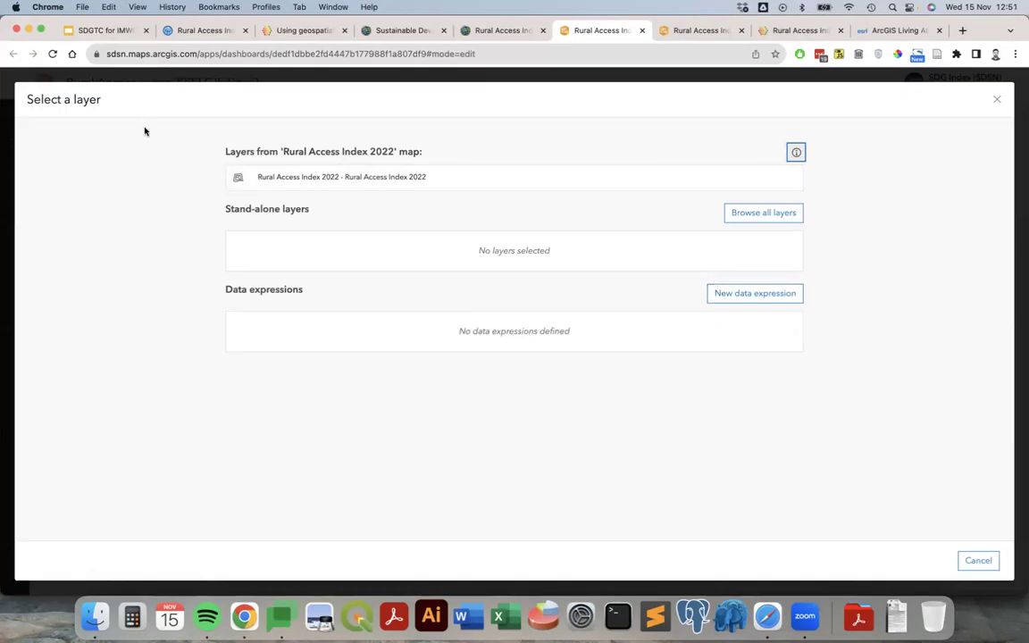
click(393, 180)
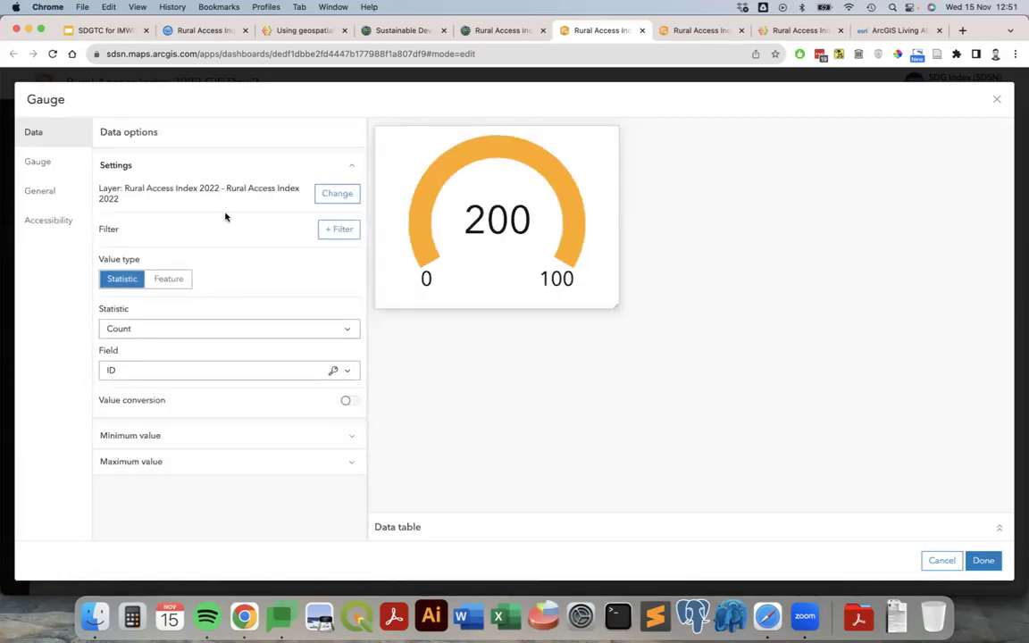
click(168, 279)
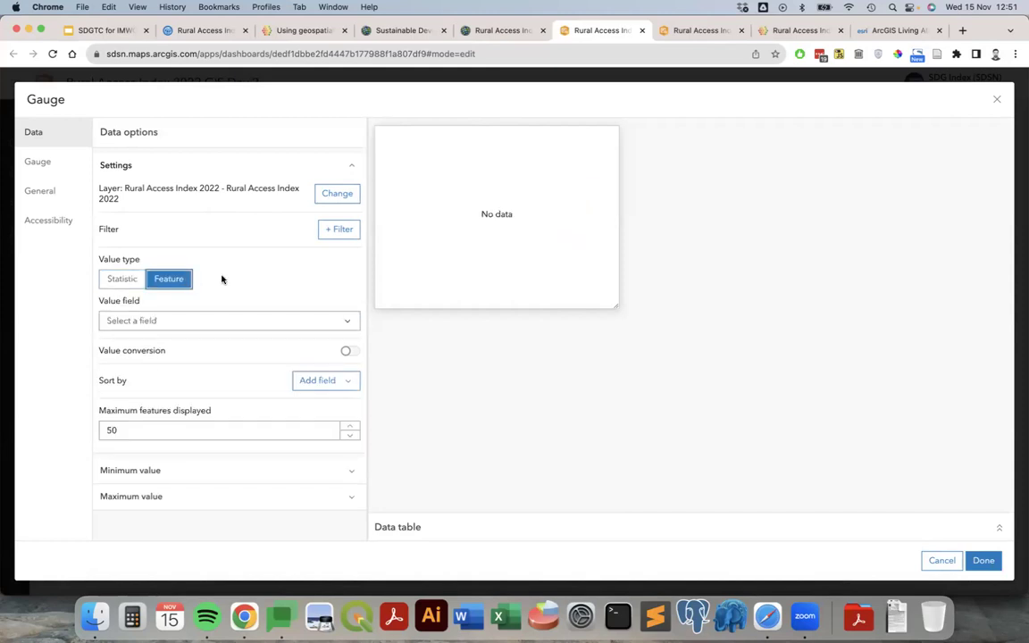
click(349, 323)
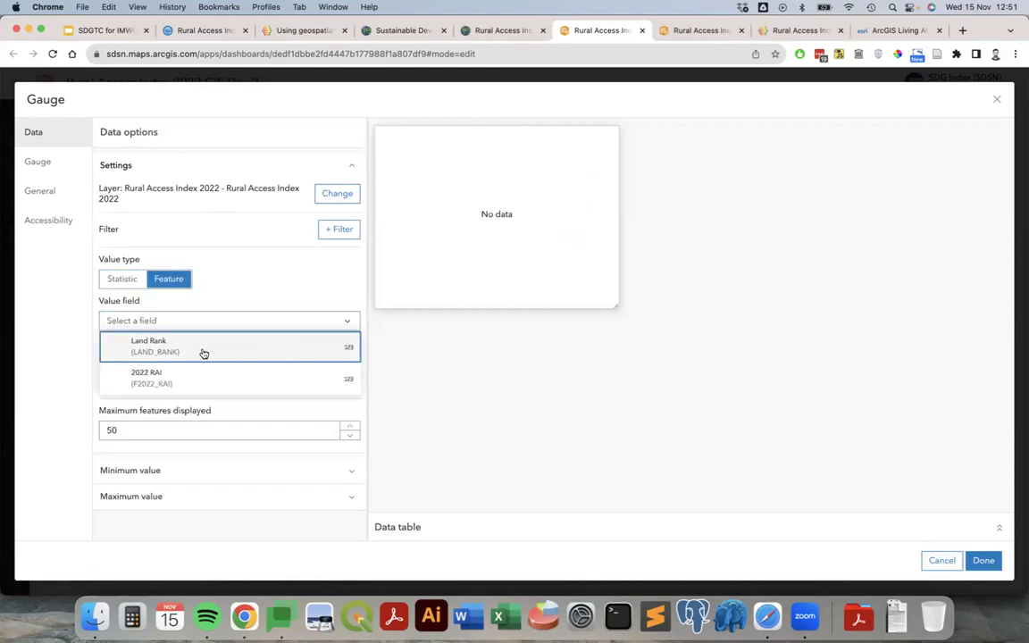
click(165, 380)
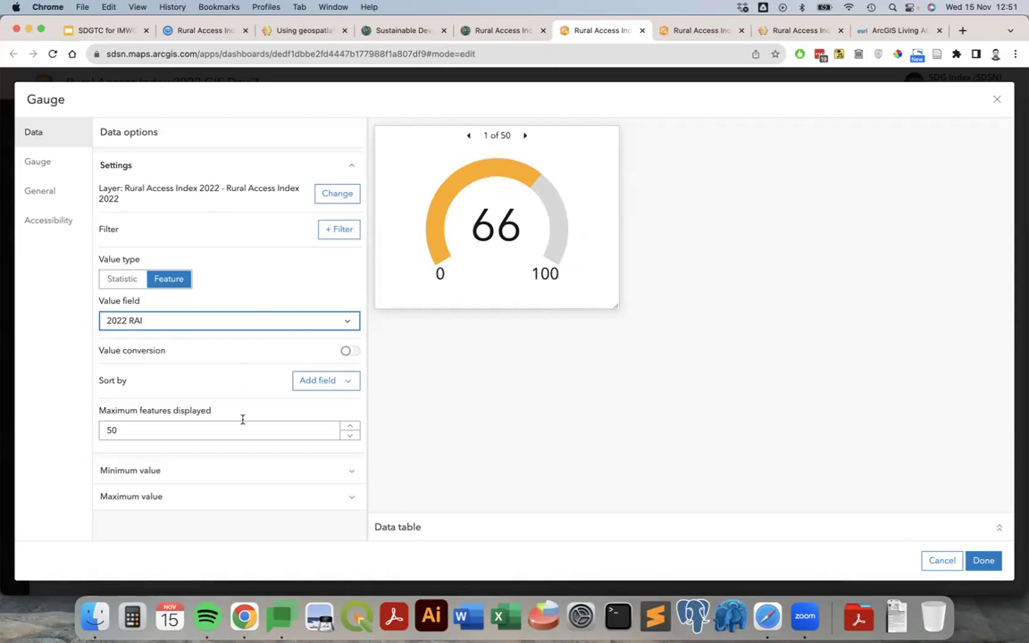
Add a first gauge band threshold at 50 coloured red
click(66, 164)
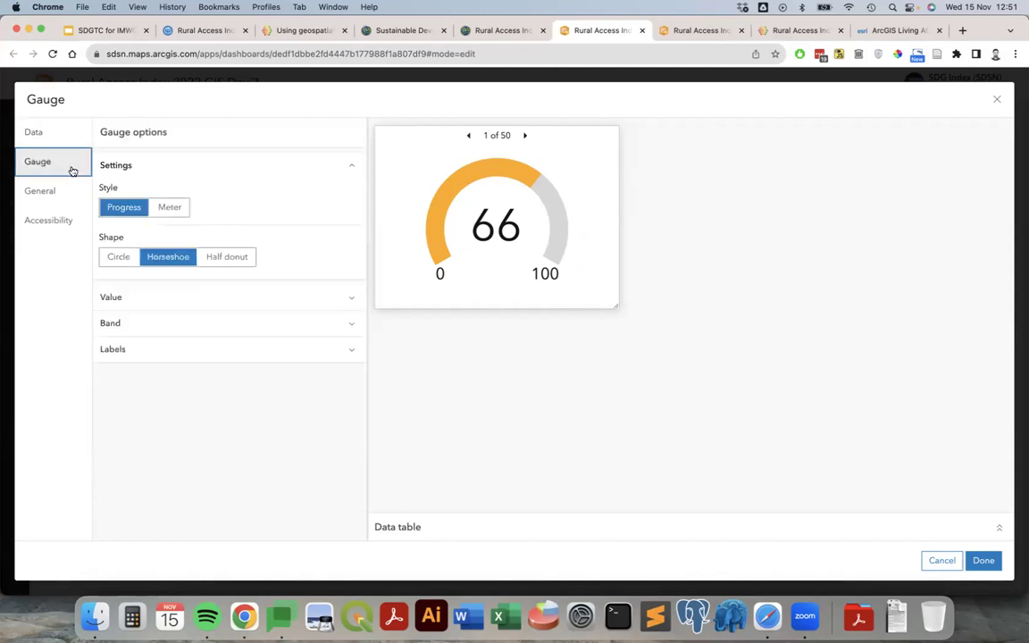
click(191, 332)
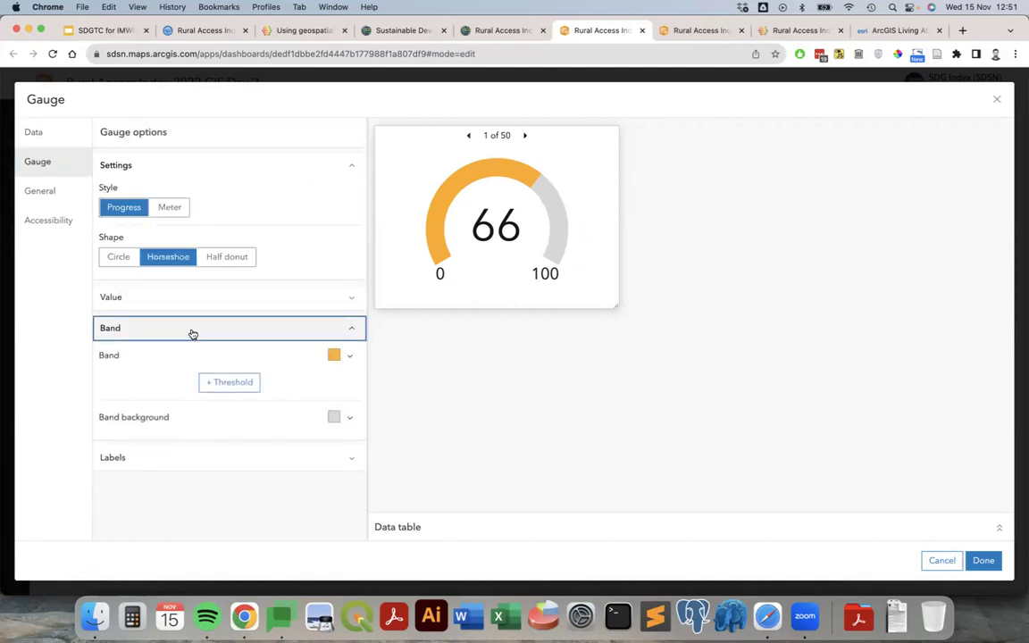
click(245, 384)
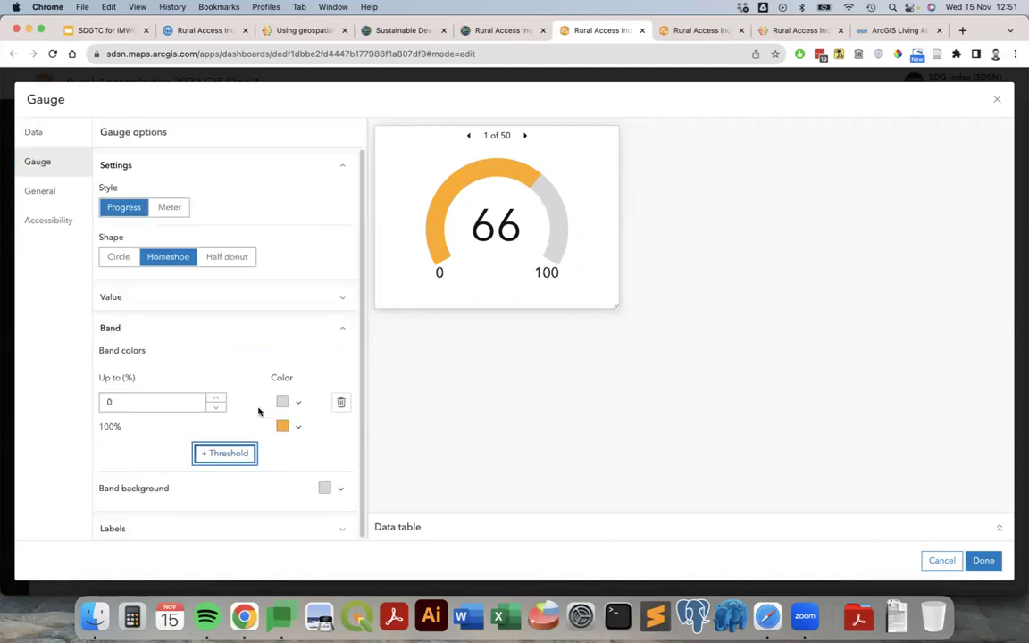
click(133, 402)
text(50)
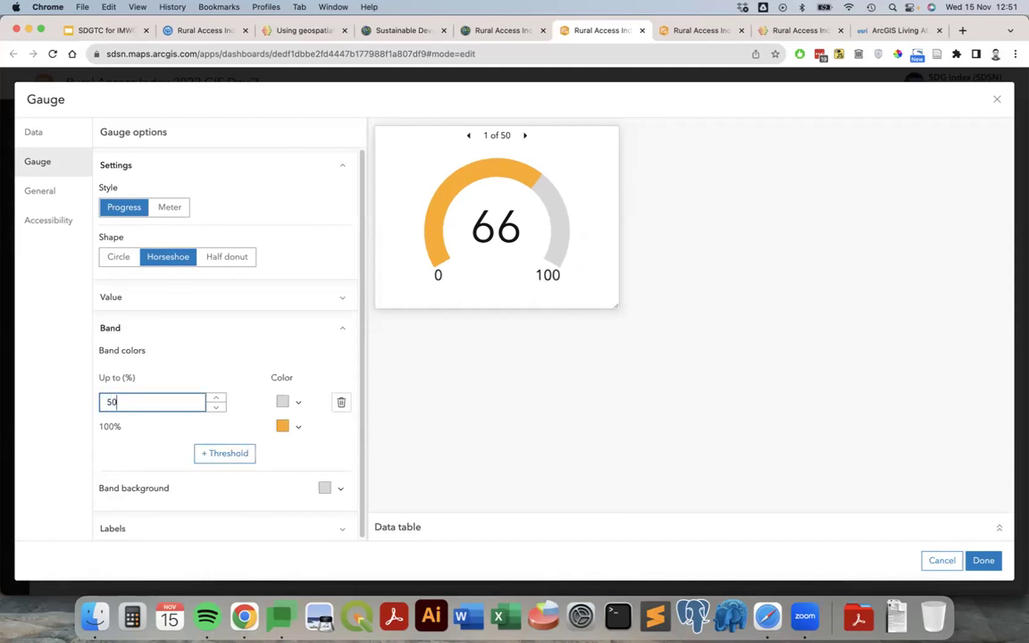
click(301, 403)
drag(292, 232, 347, 177)
click(165, 357)
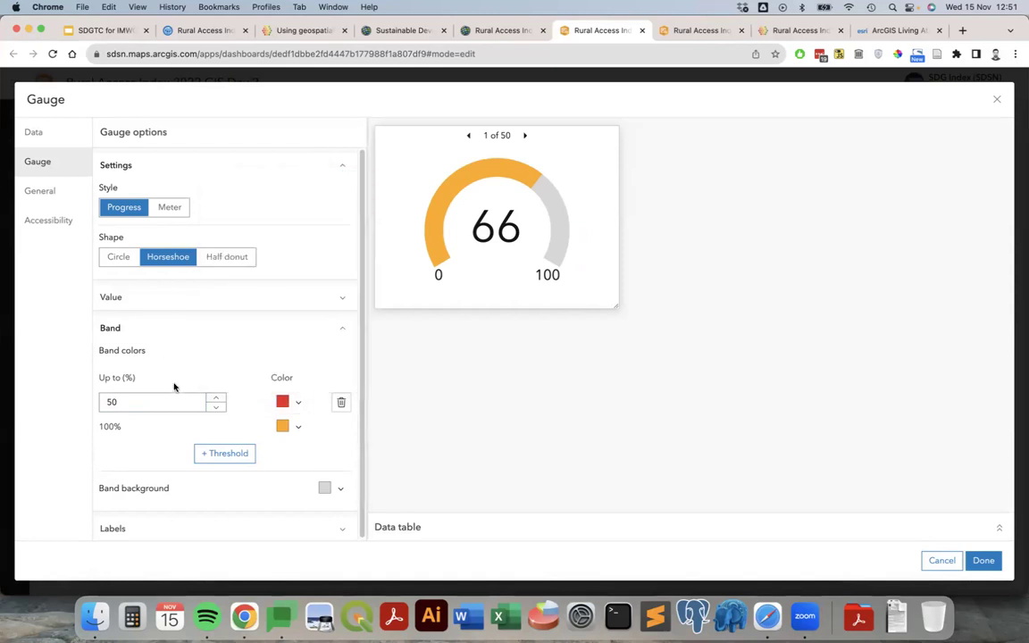
Add a second gauge band threshold at 75 coloured yellow
click(226, 452)
double_click(161, 427)
text(5)
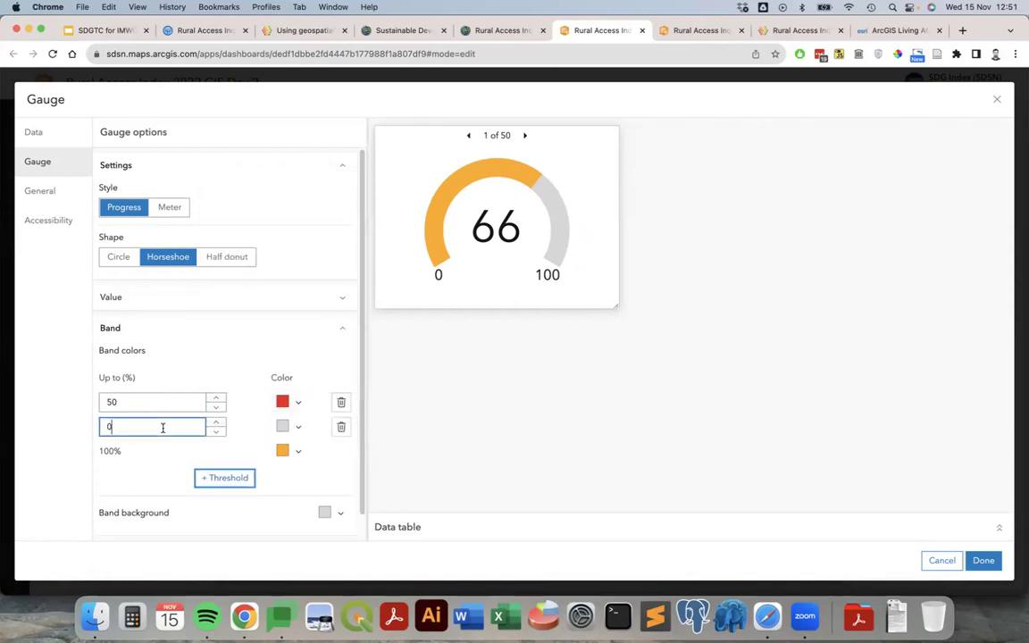
key(Up)
key(Up)
double_click(189, 450)
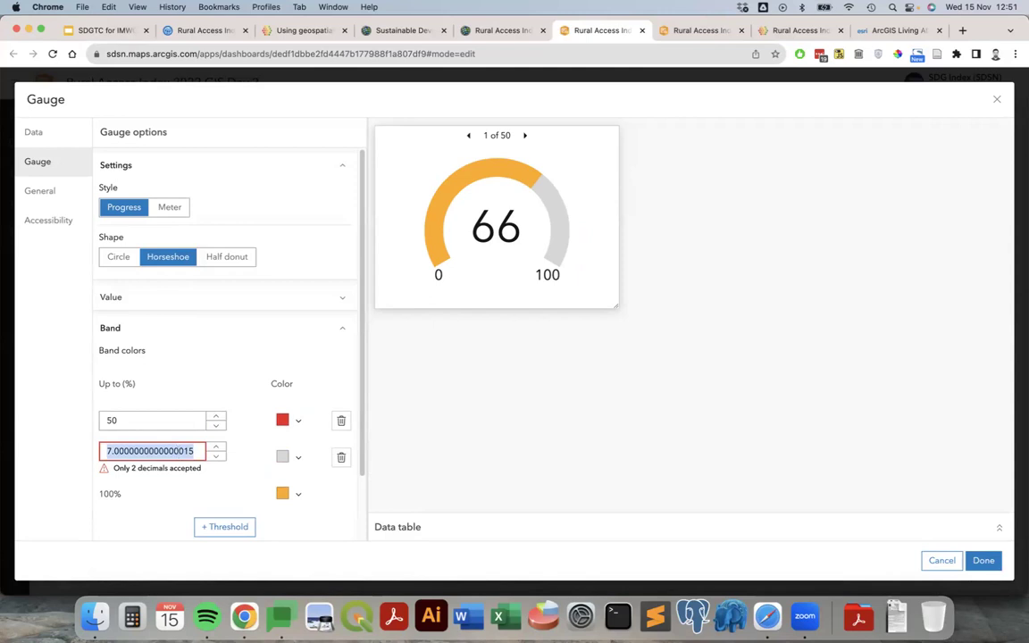
text(75)
click(294, 427)
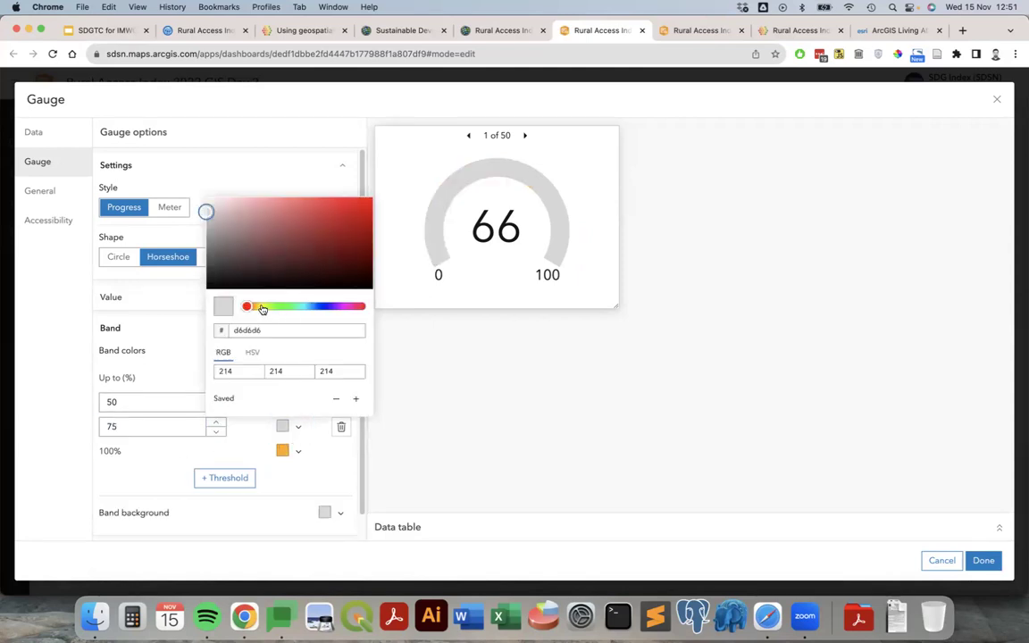
click(258, 306)
click(361, 215)
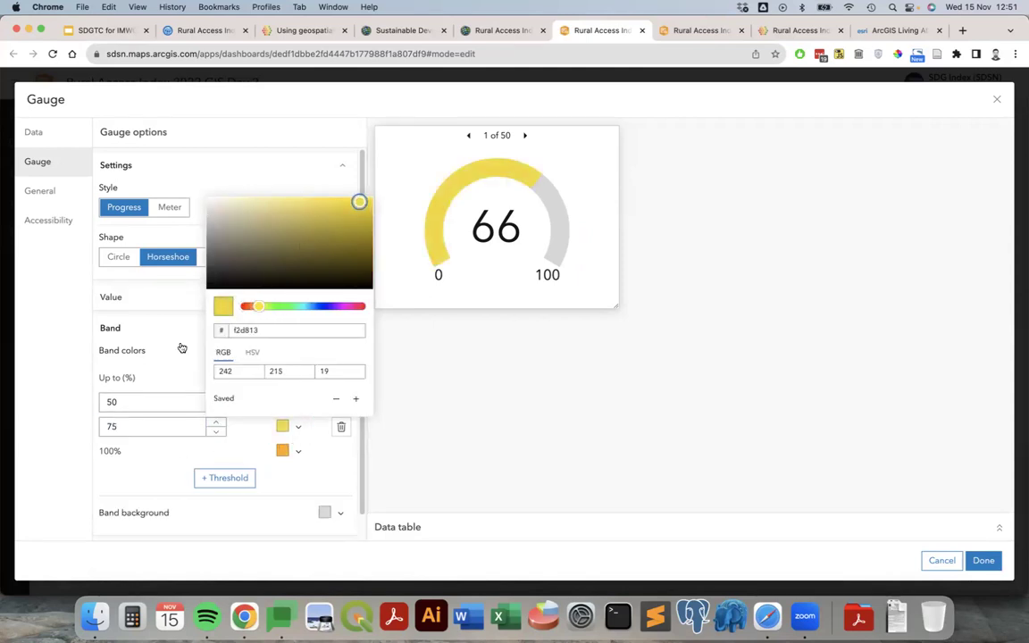
click(150, 415)
Colour the top gauge band, up to 100, dark green
click(280, 452)
click(278, 332)
drag(345, 237, 355, 264)
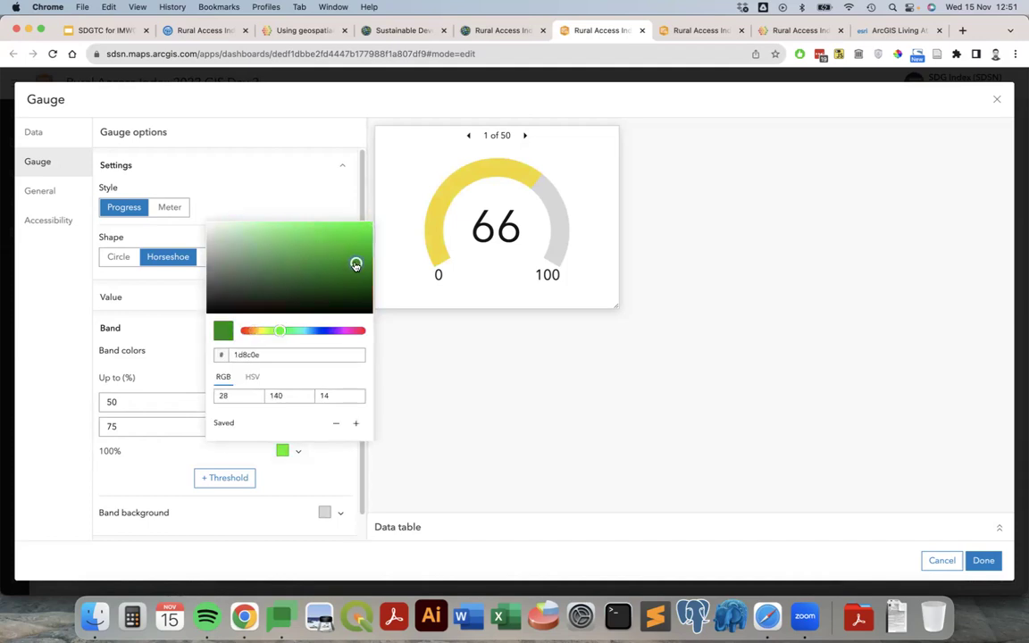
click(283, 450)
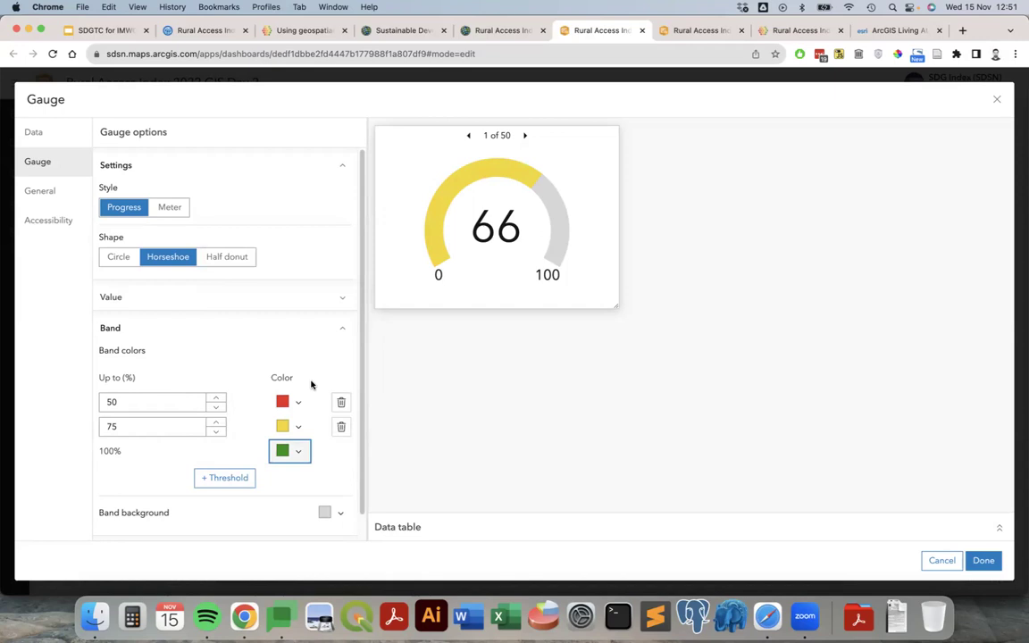
click(52, 193)
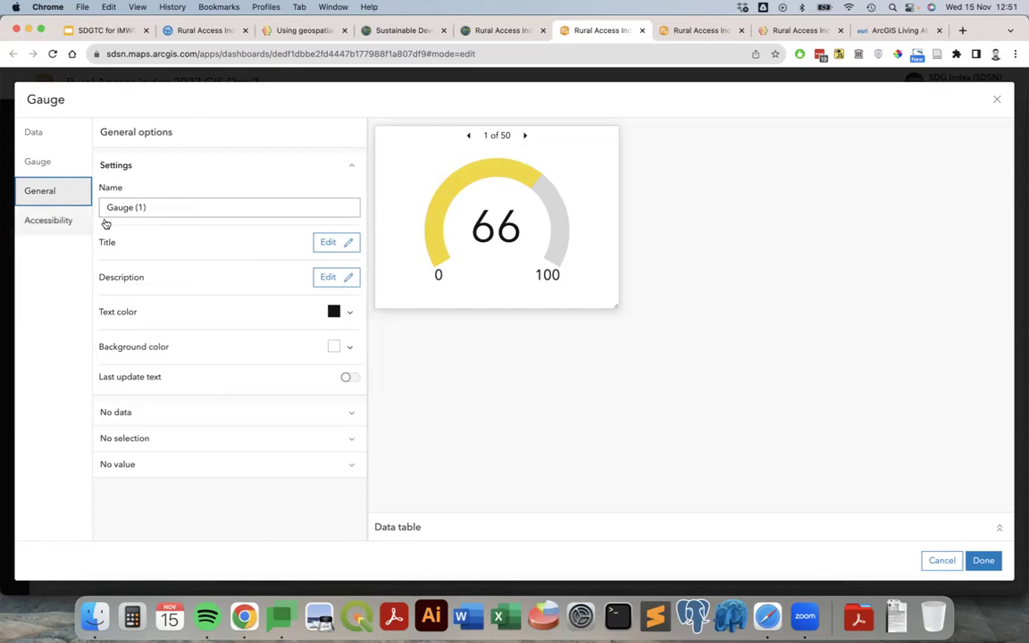
Set the gauge title to the {name} field with 'Rural Access index' on a line below
click(347, 242)
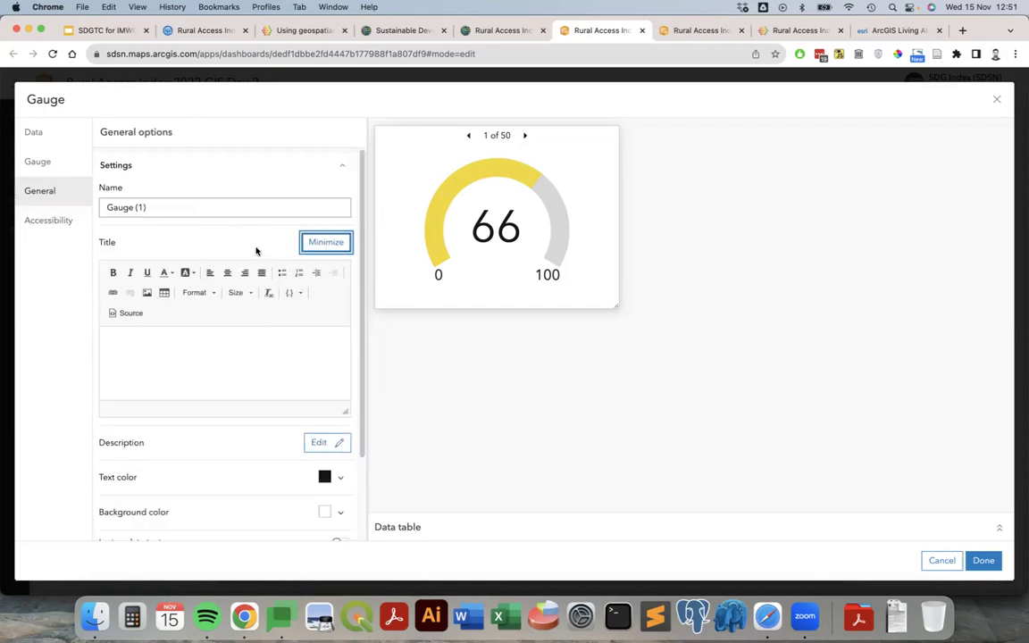
click(301, 293)
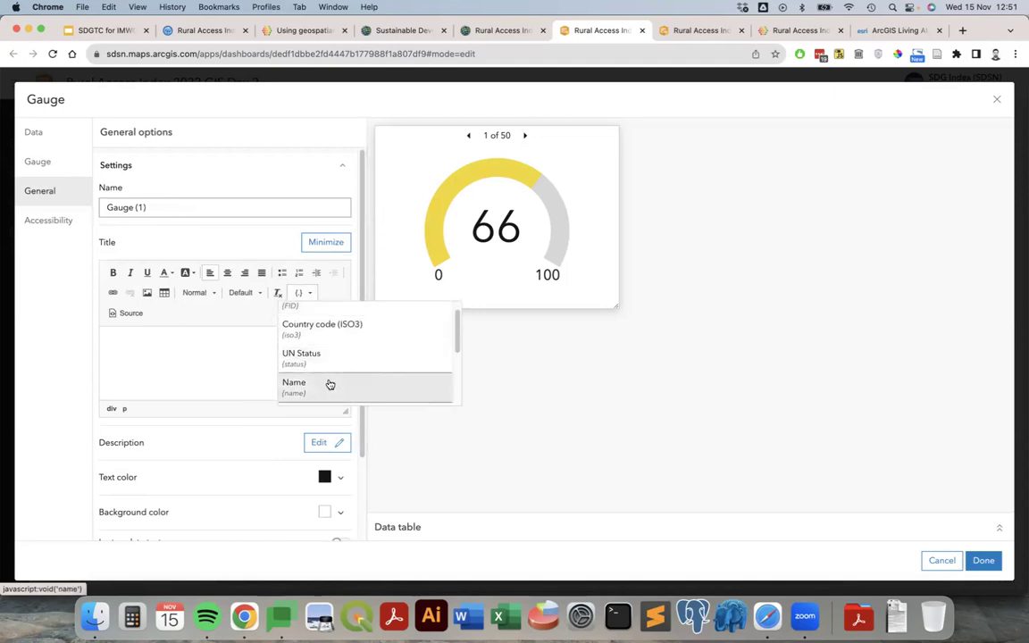
click(329, 386)
key(Return)
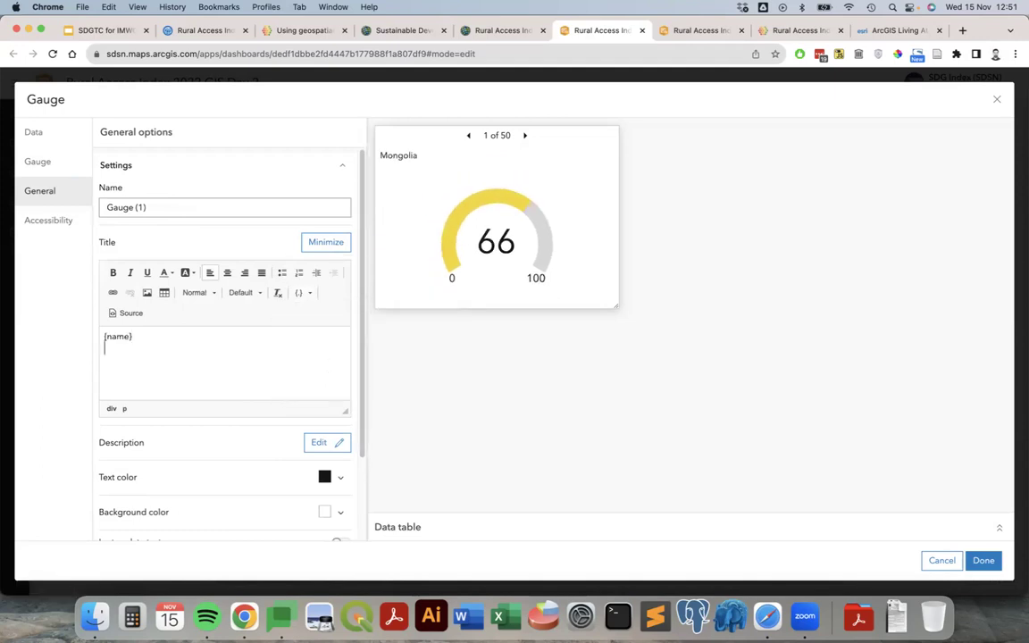
text(Rural Access index)
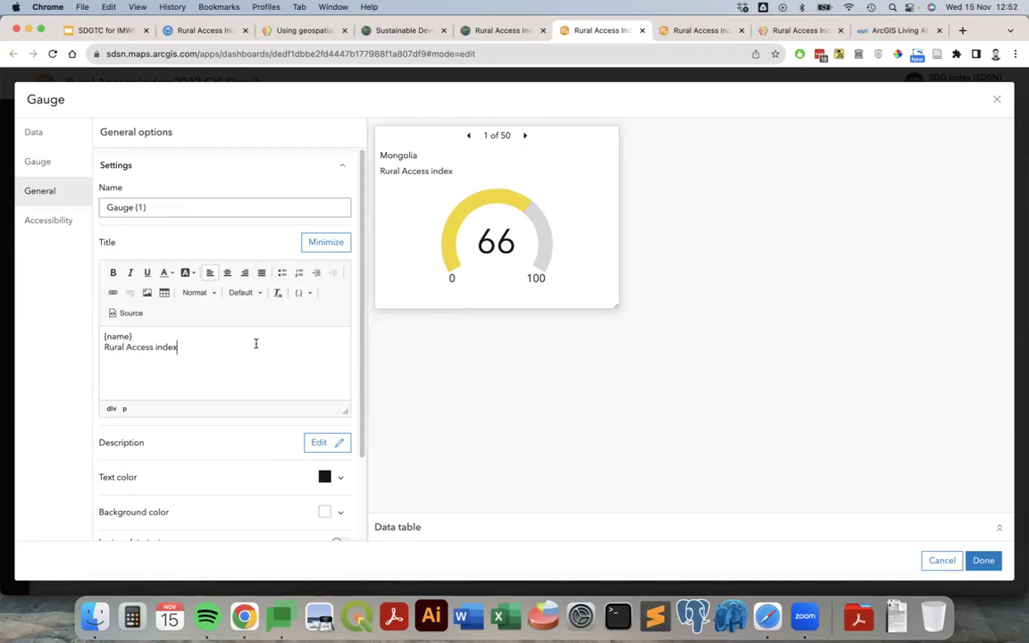
Centre both title lines and format the country name line as Heading 2
drag(252, 345, 45, 319)
click(226, 272)
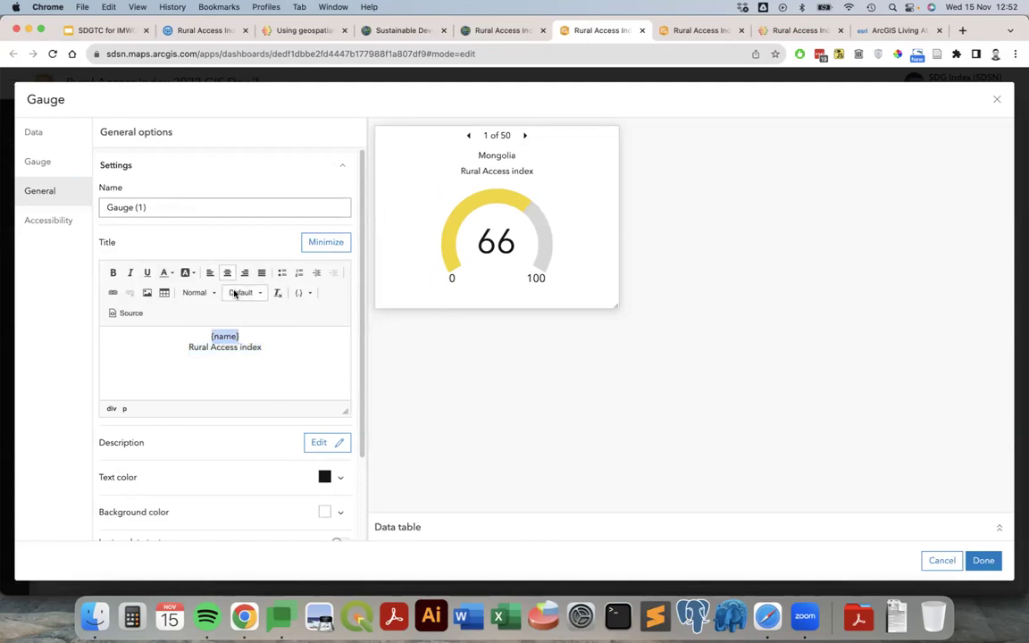
click(237, 293)
click(212, 293)
click(220, 386)
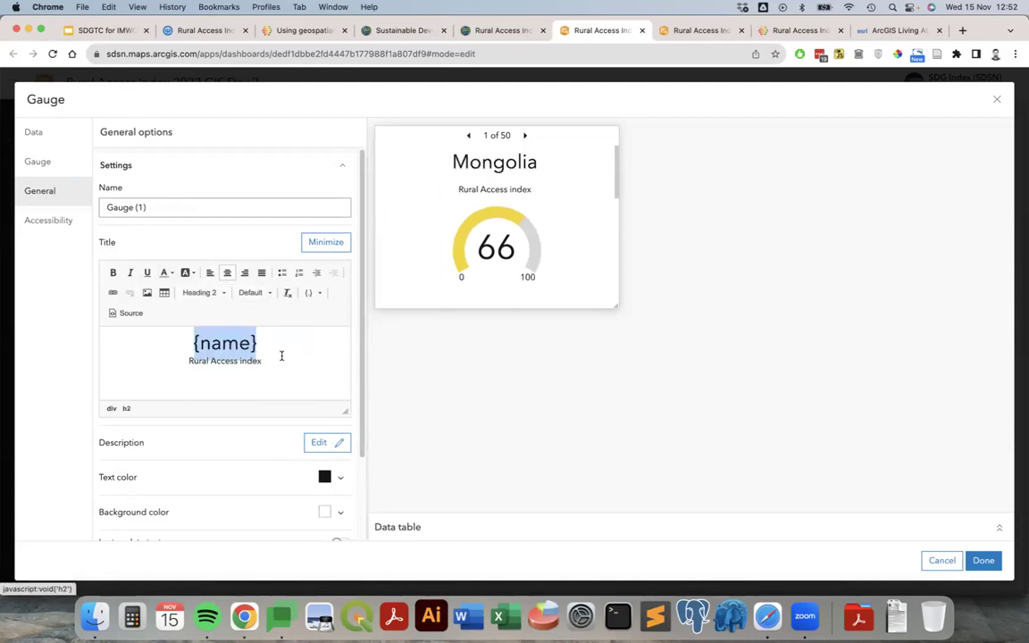
click(287, 345)
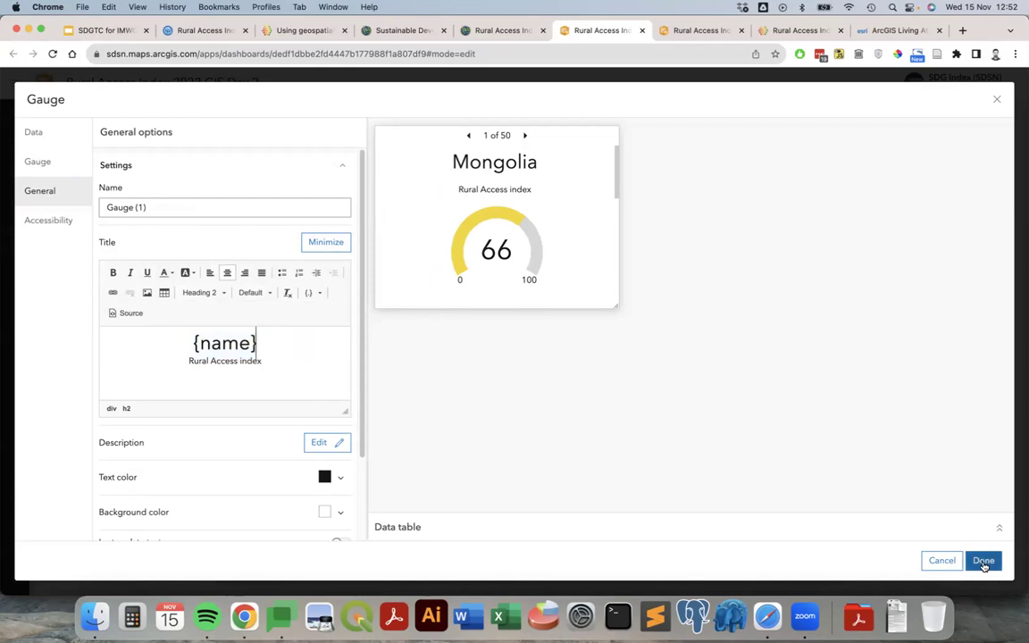
Save the gauge, widen the map, and make Rural Access Index map selections filter Gauge (1)
click(984, 561)
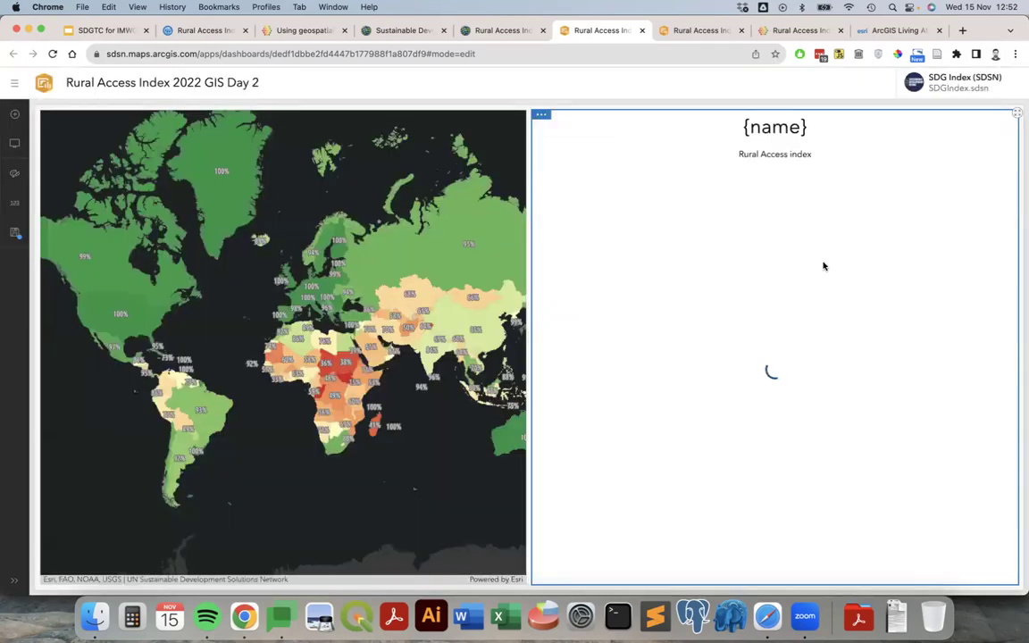
drag(527, 279, 747, 281)
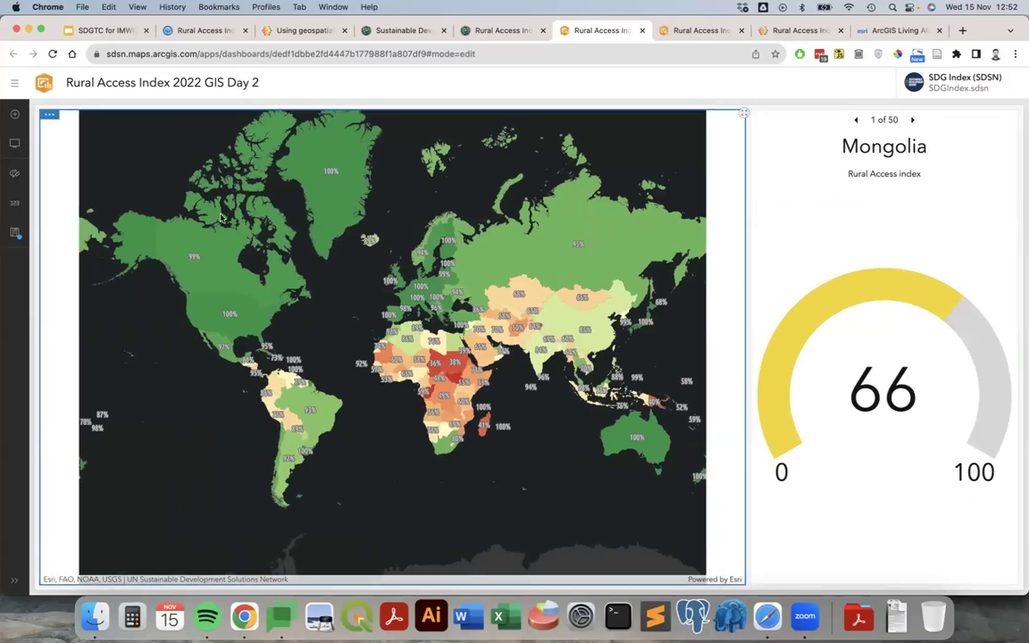
mouse_move(49, 115)
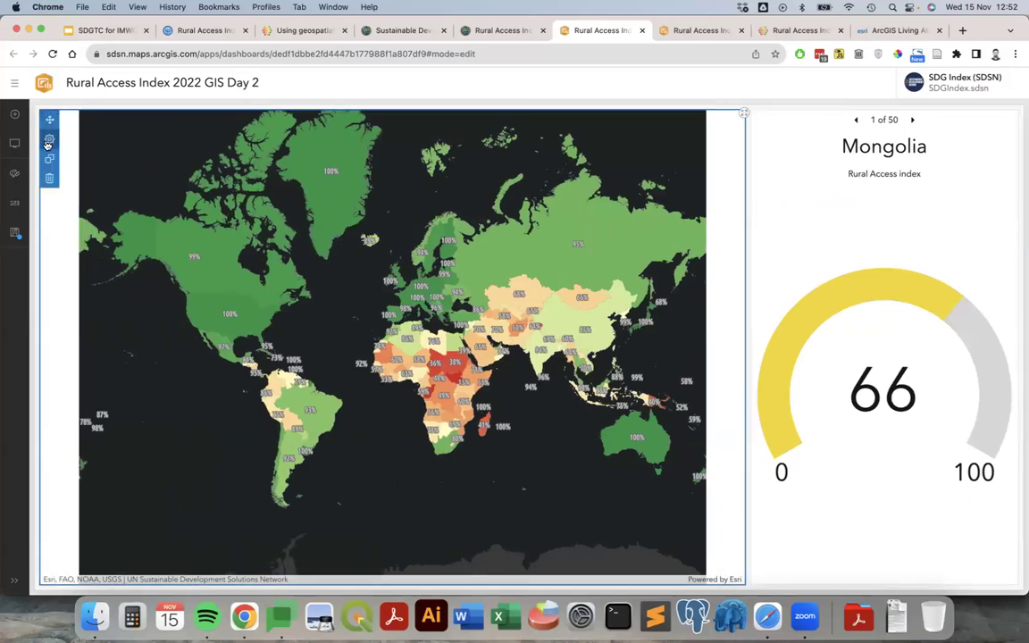
click(49, 140)
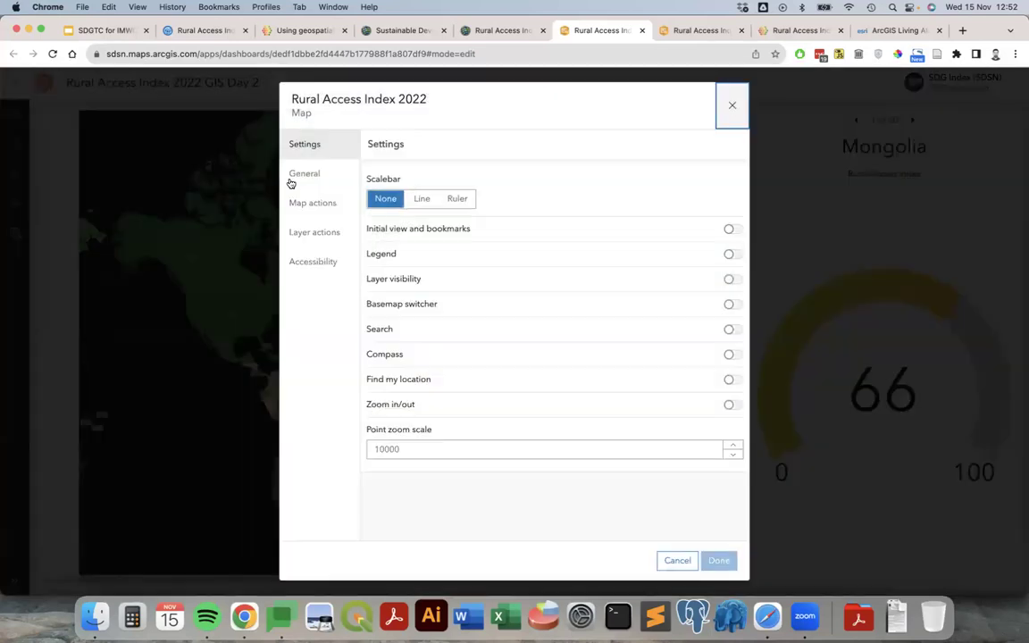
click(336, 238)
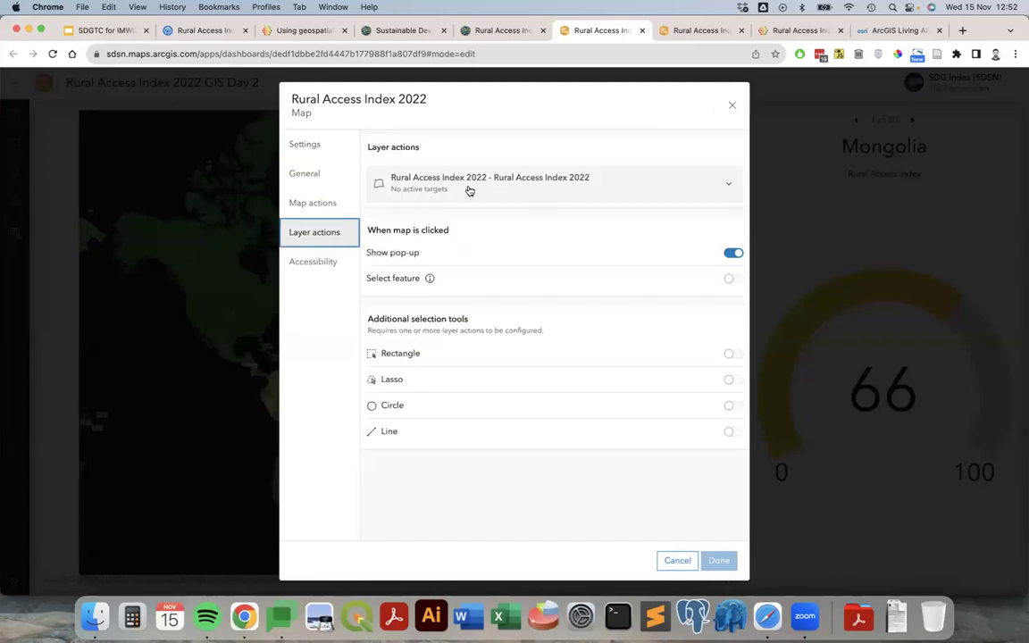
click(497, 184)
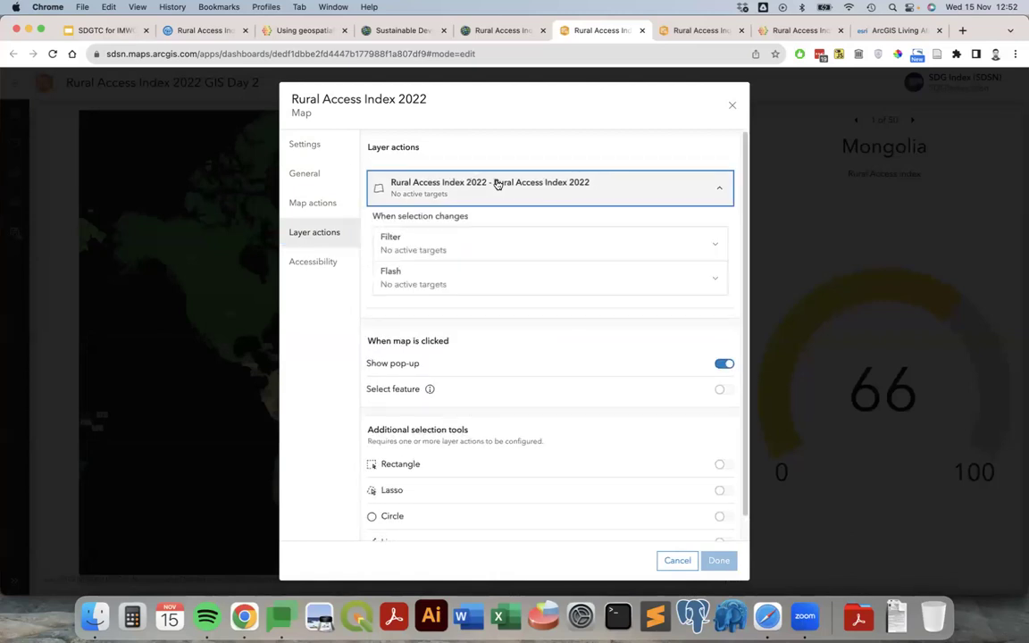
click(624, 248)
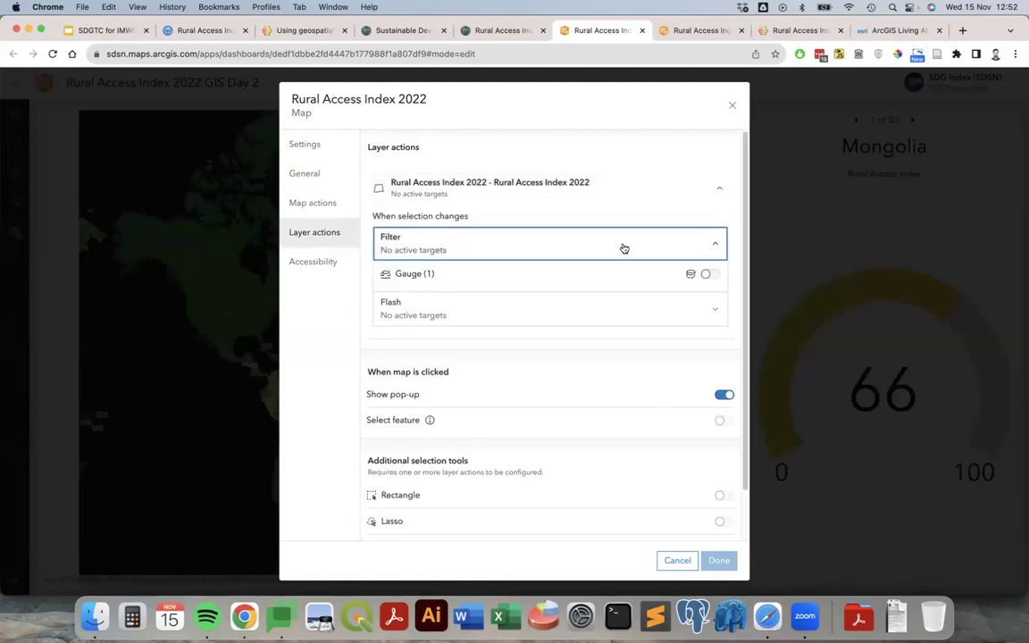
click(707, 275)
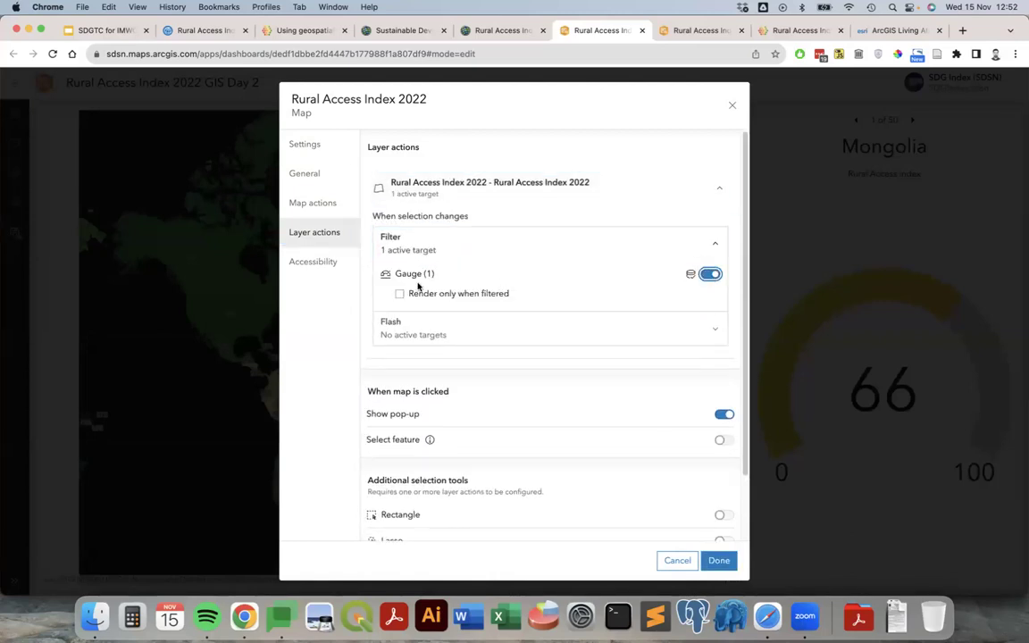
click(718, 560)
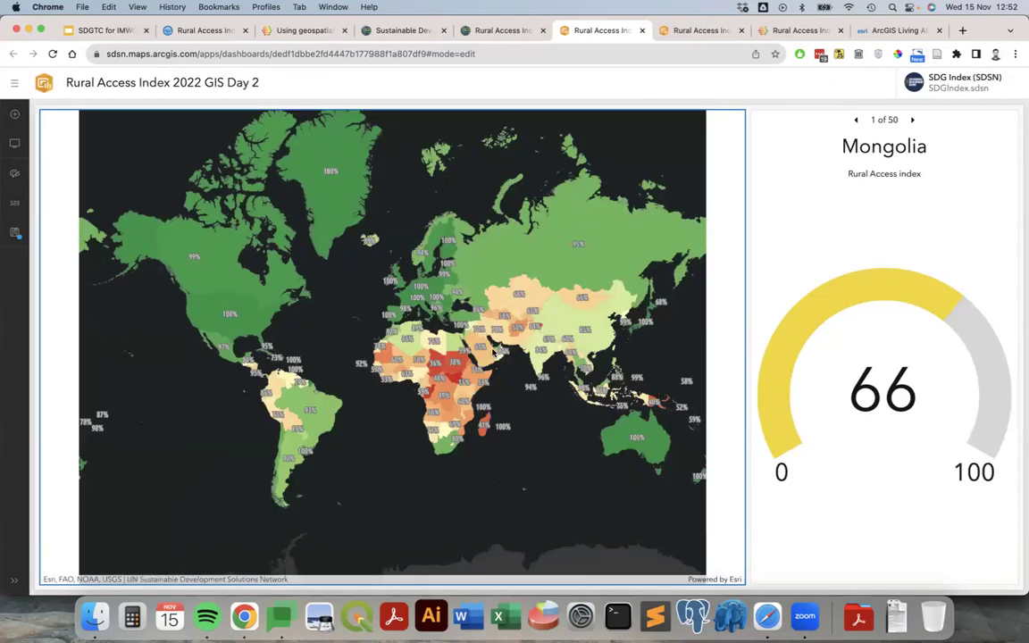
click(541, 241)
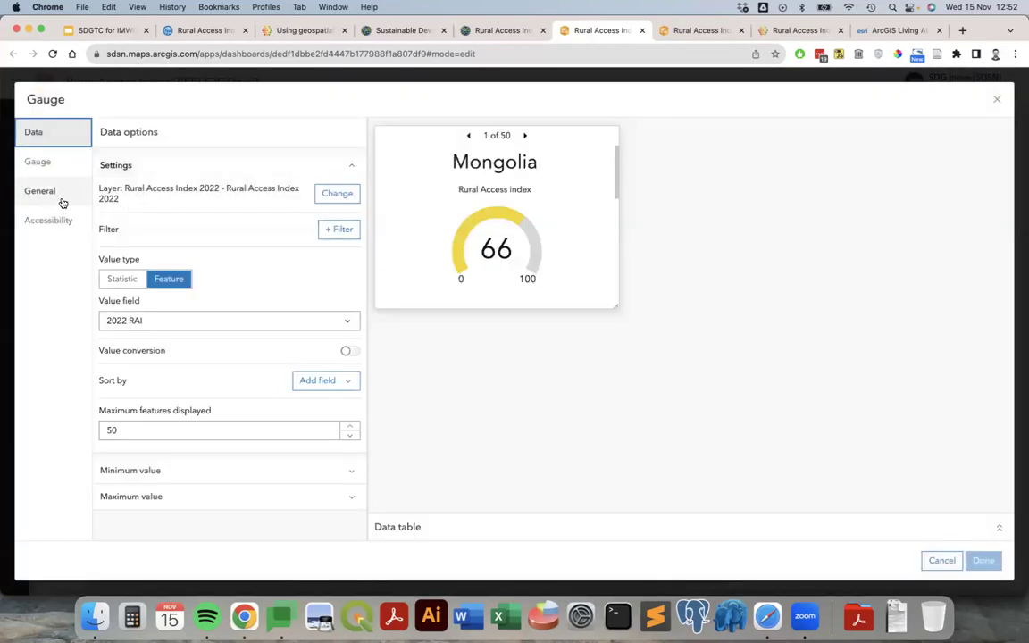
click(62, 198)
click(57, 219)
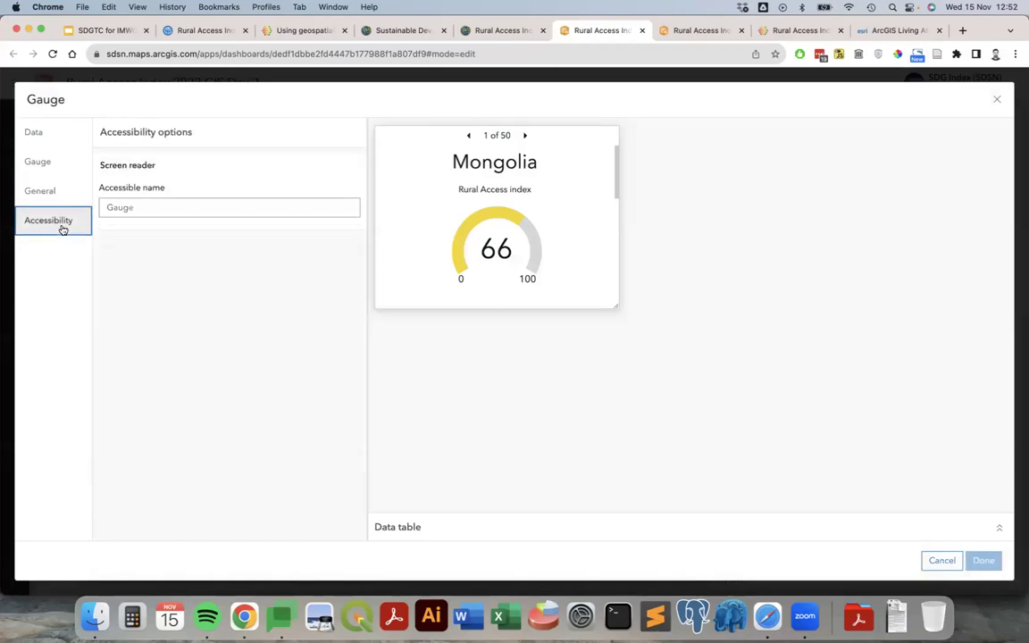
click(56, 170)
click(56, 198)
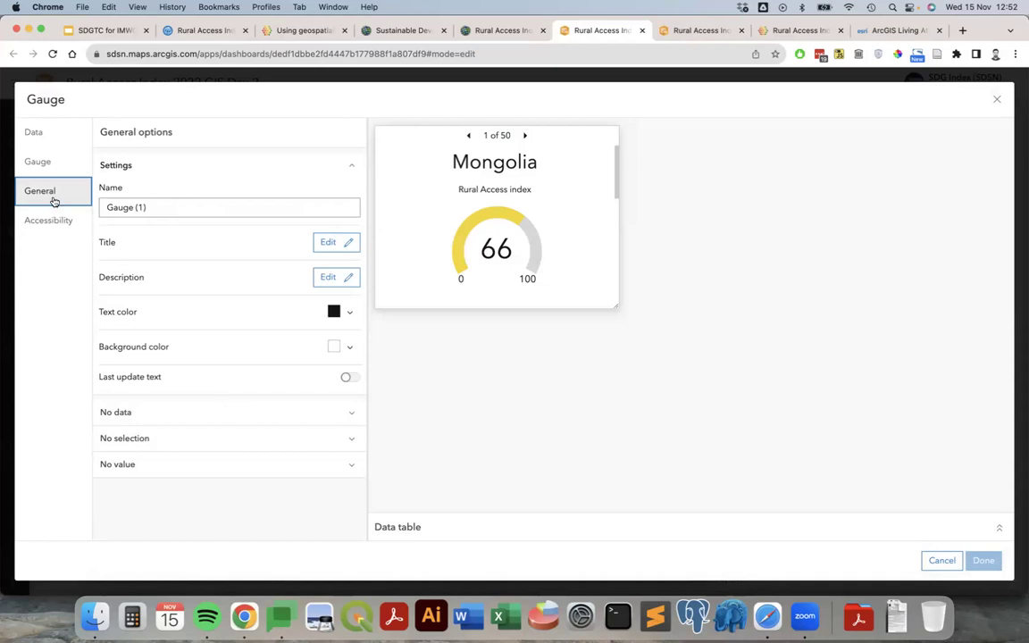
click(44, 160)
click(48, 134)
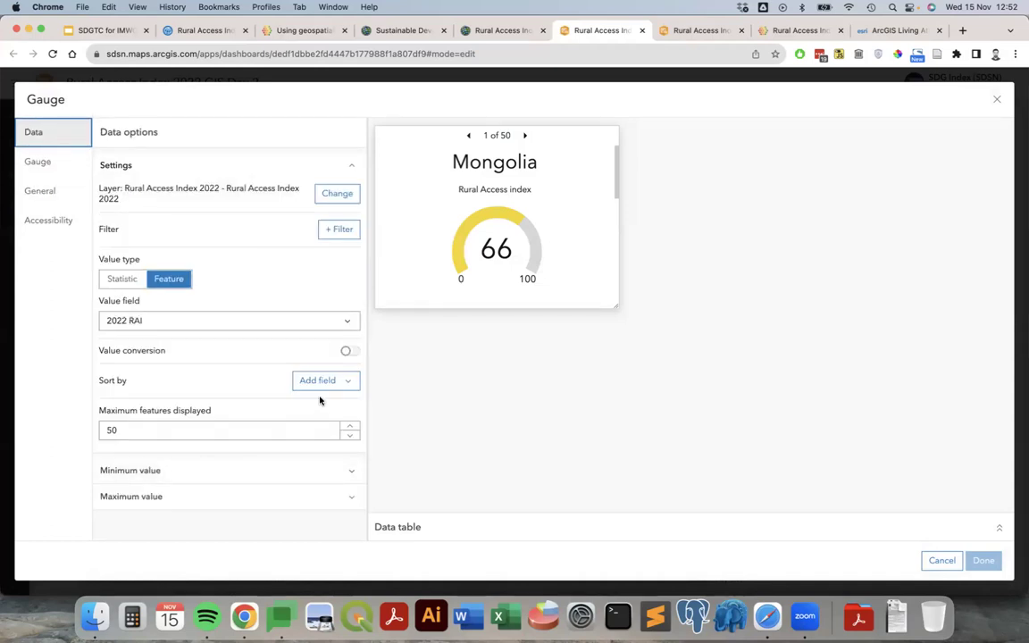
click(982, 559)
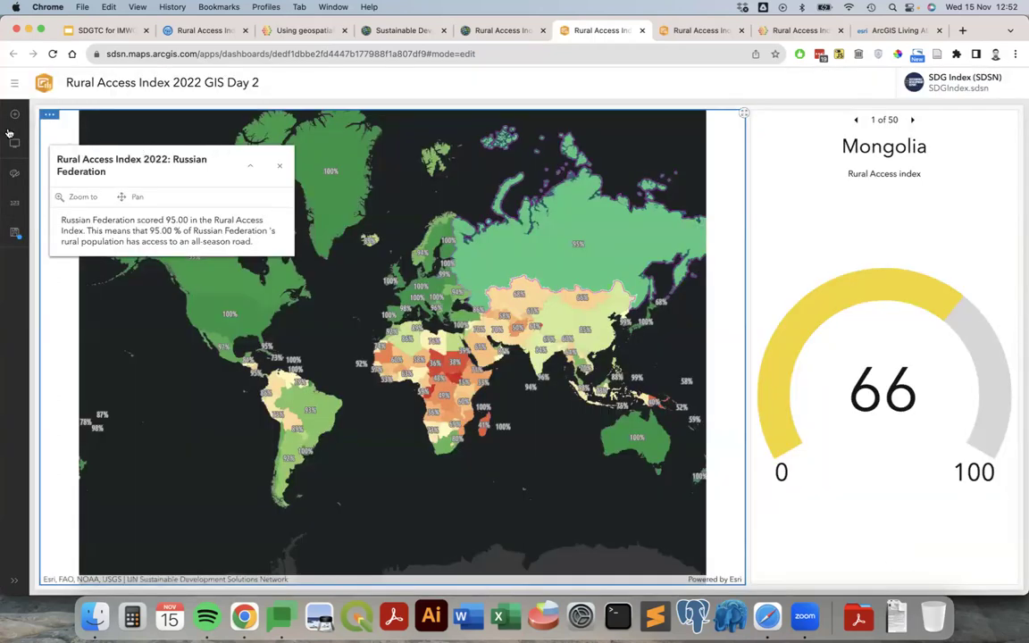
Change the map's layer action so clicking a country selects it
click(45, 125)
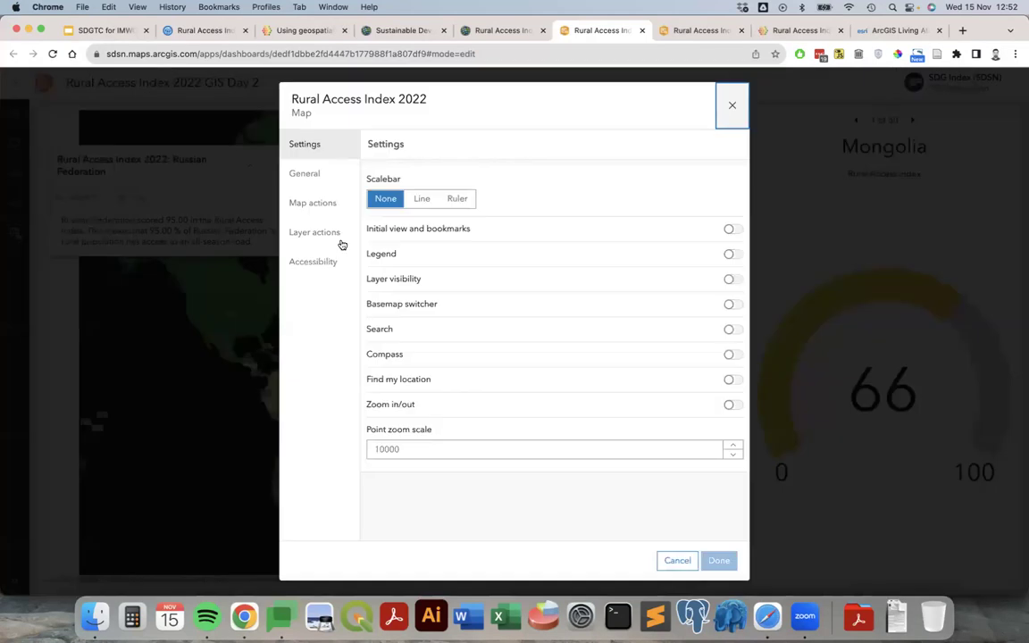
click(338, 234)
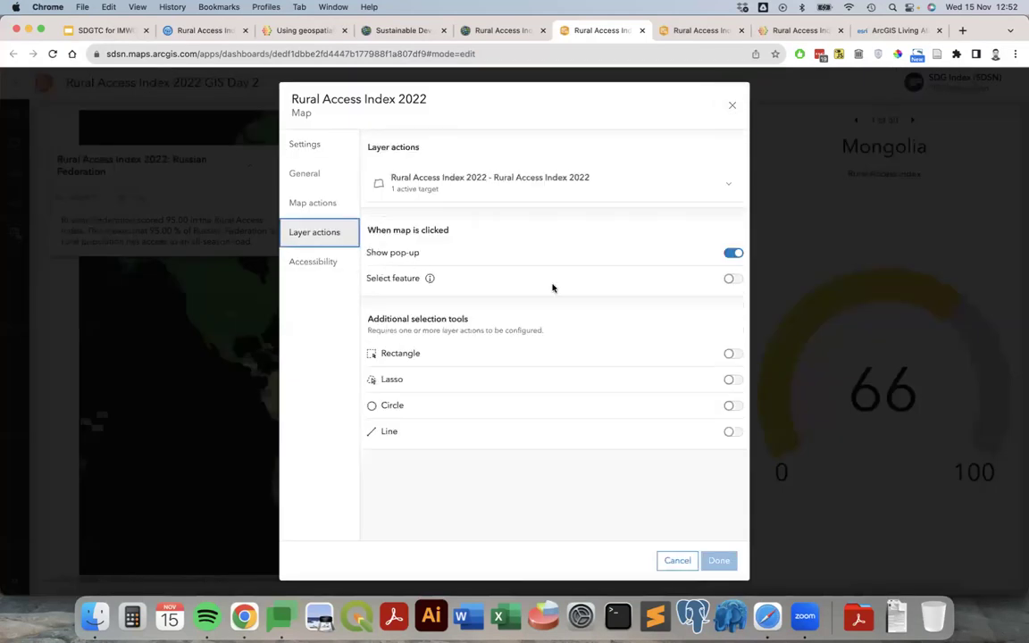
click(730, 278)
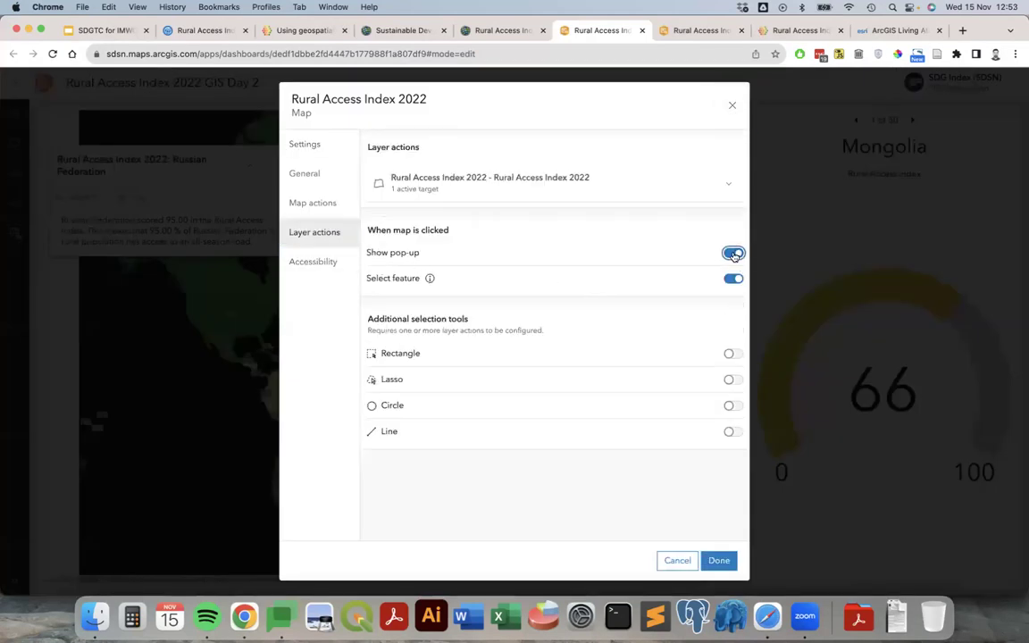
click(719, 560)
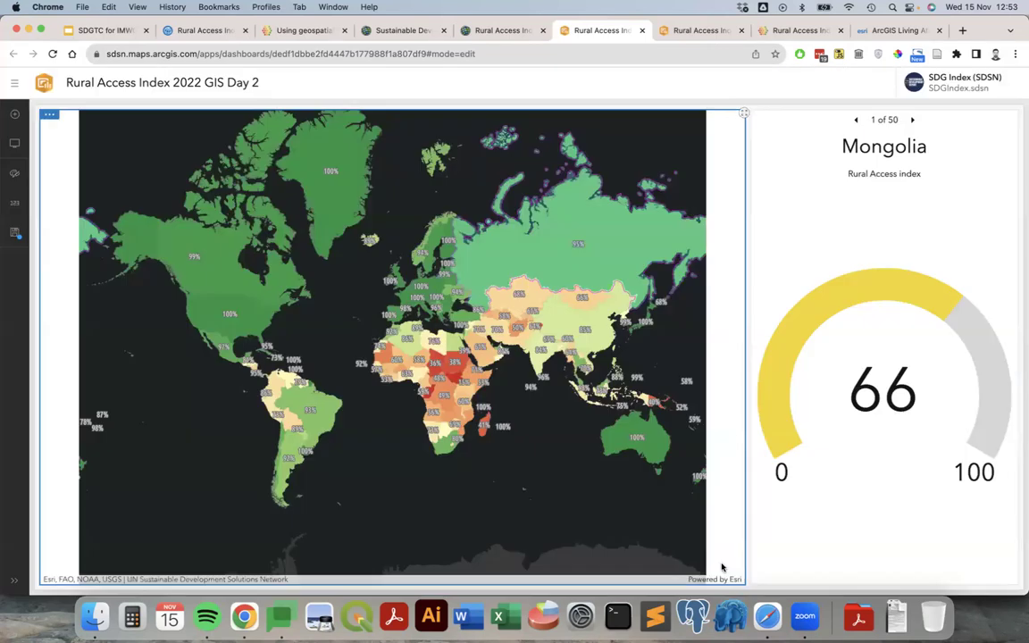
Select Russia, the United States, then Brazil so the gauge shows Brazil's RAI of 93
click(547, 261)
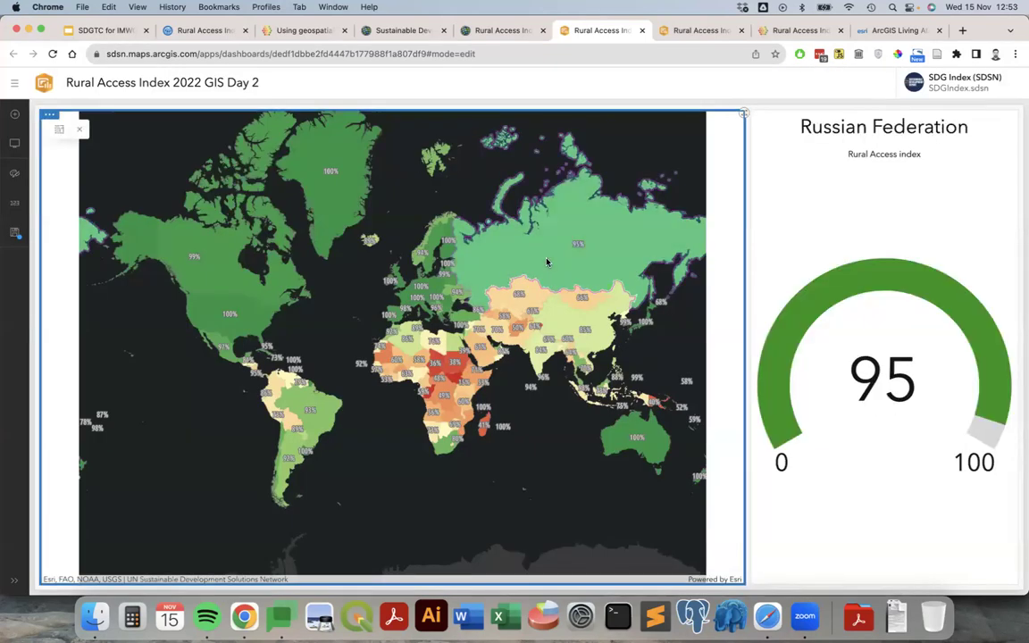
click(212, 317)
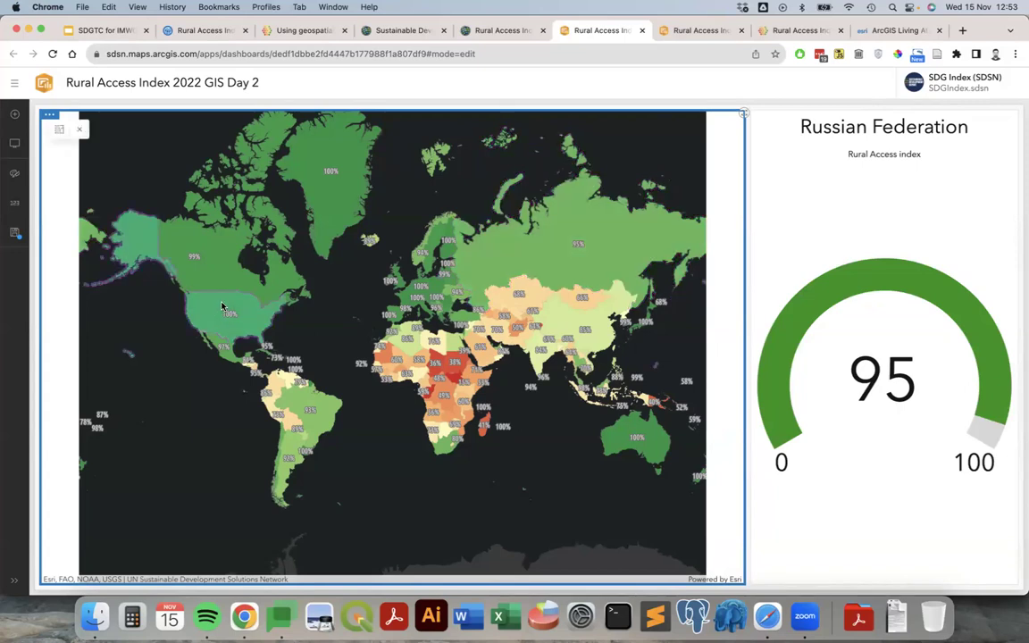
click(329, 406)
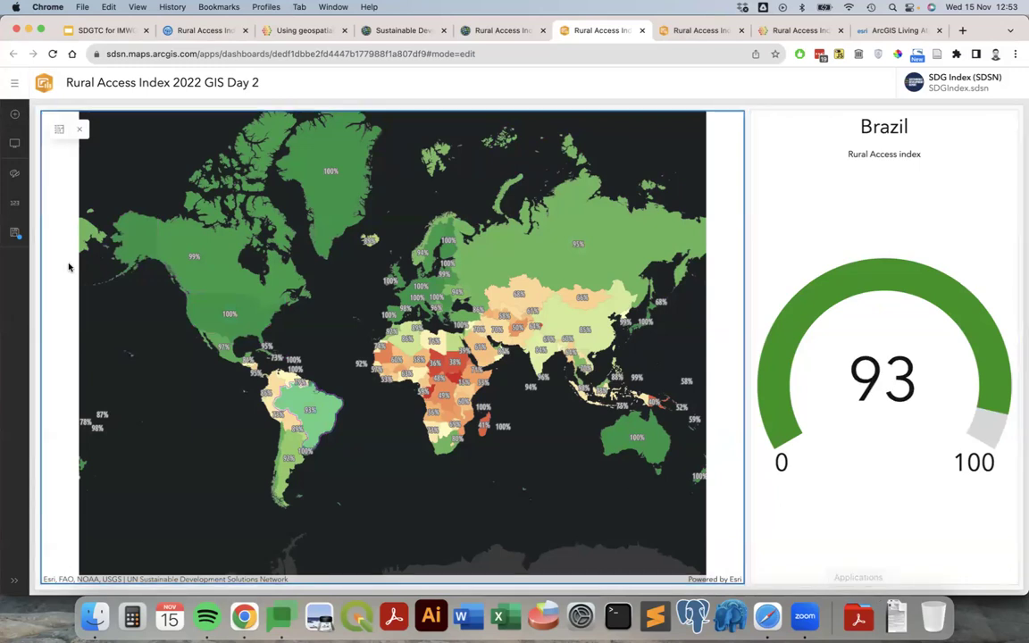
click(11, 116)
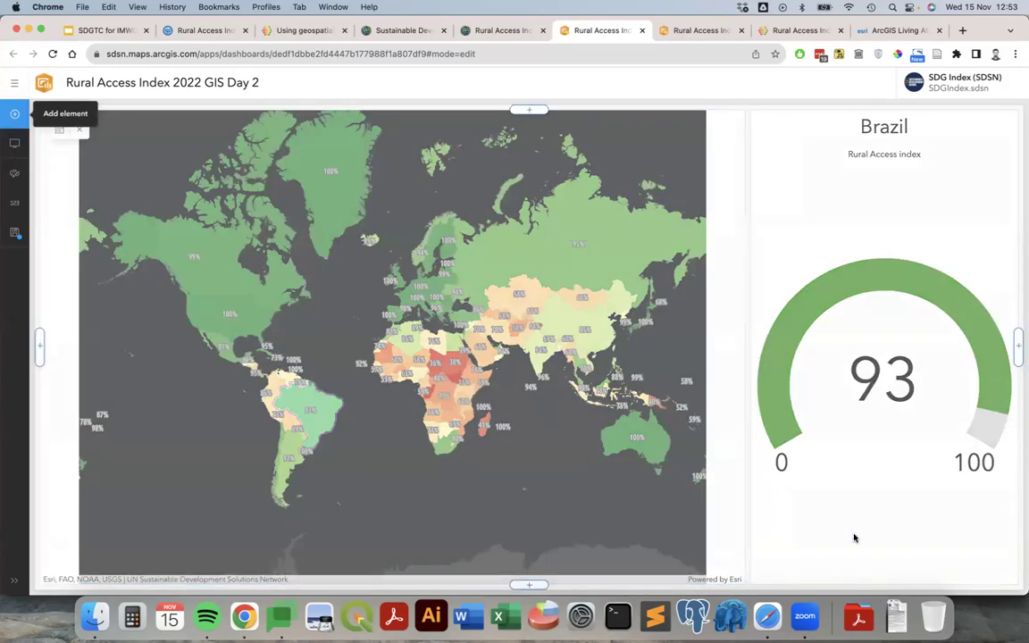
Place a Serial chart below the gauge using the Rural Access Index 2022 layer, categorised by Continent
click(883, 570)
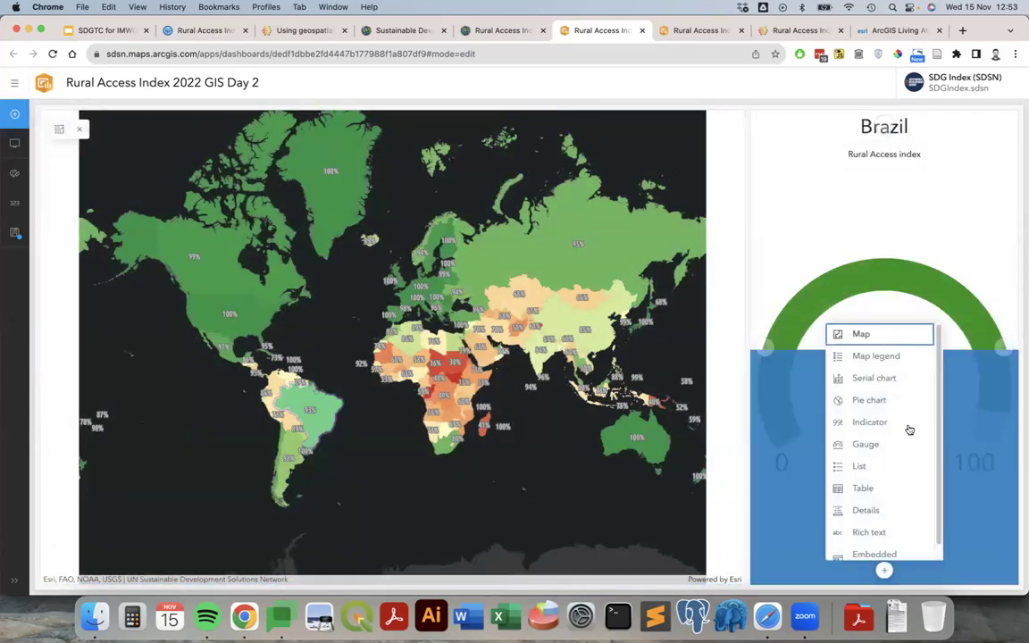
click(879, 379)
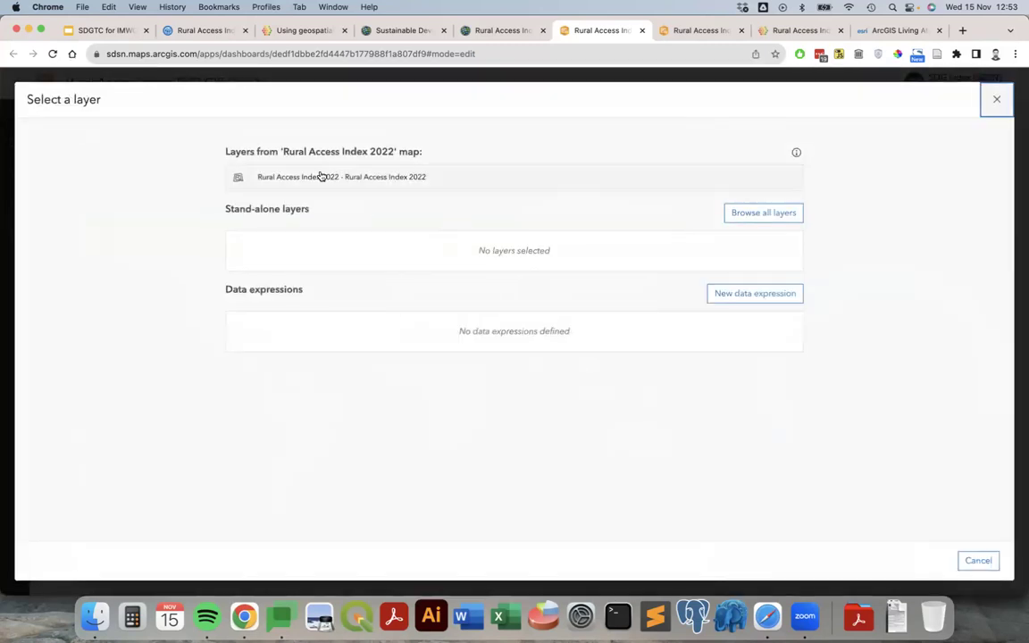
click(322, 177)
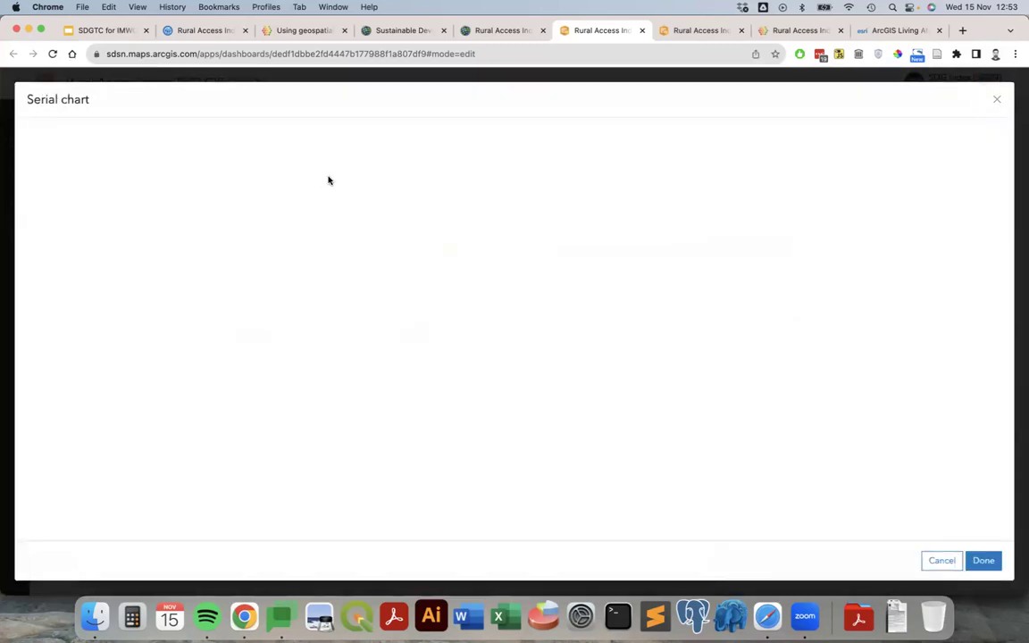
click(342, 304)
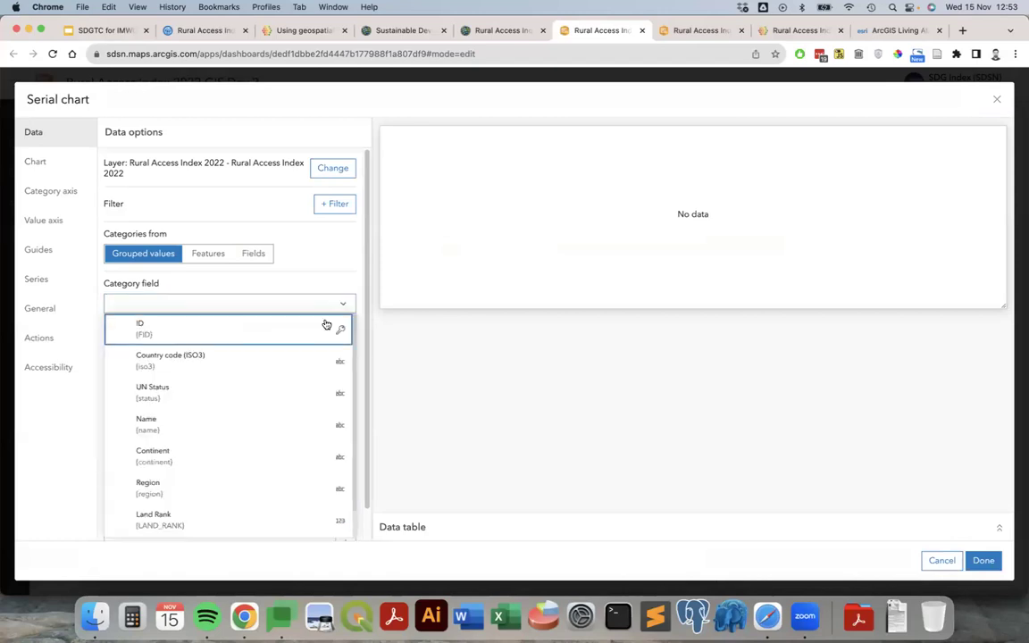
click(204, 455)
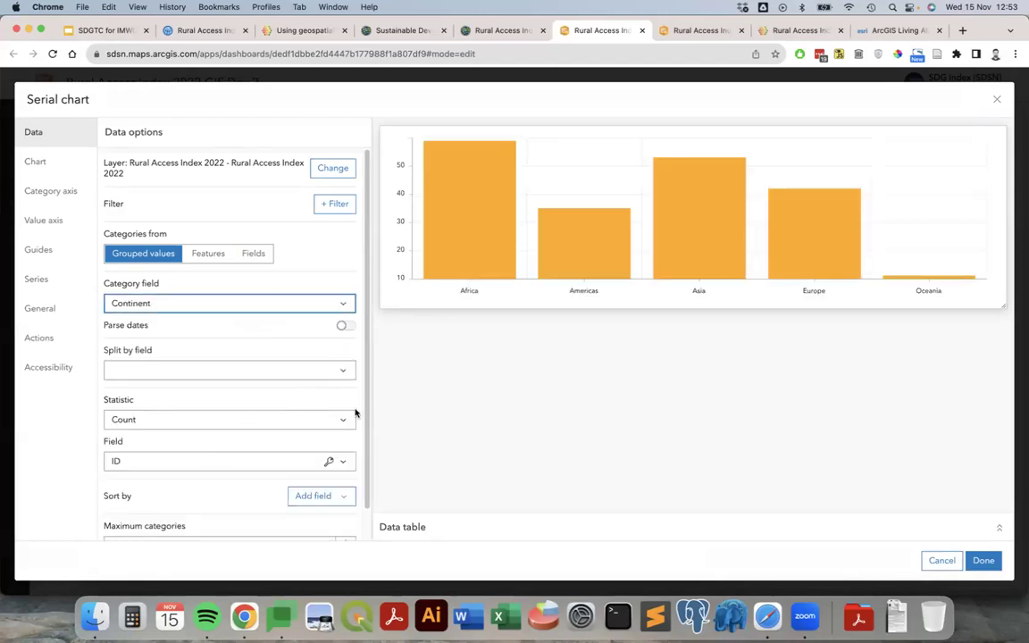
Set the chart's bar values to the Average of 2022 RAI and finish the chart
click(347, 460)
scroll(342, 398, down, 4)
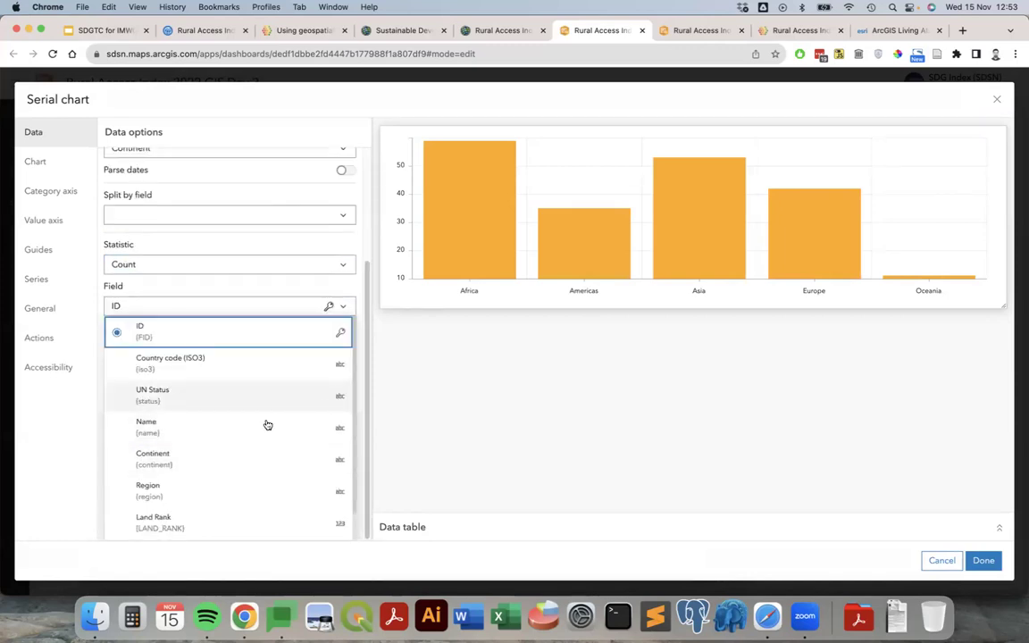
scroll(181, 522, down, 1)
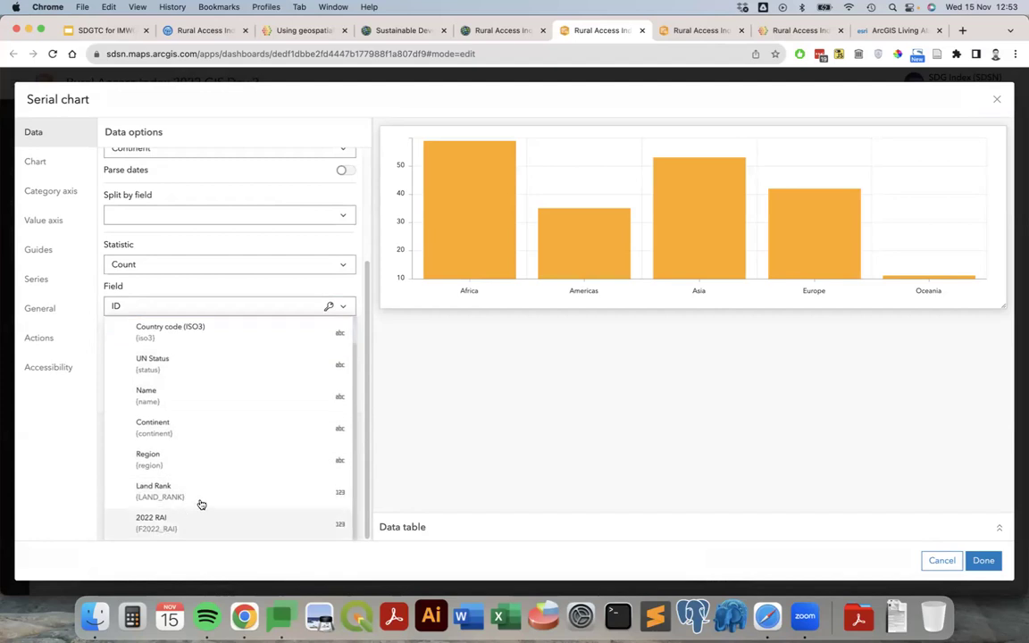
click(174, 526)
click(346, 387)
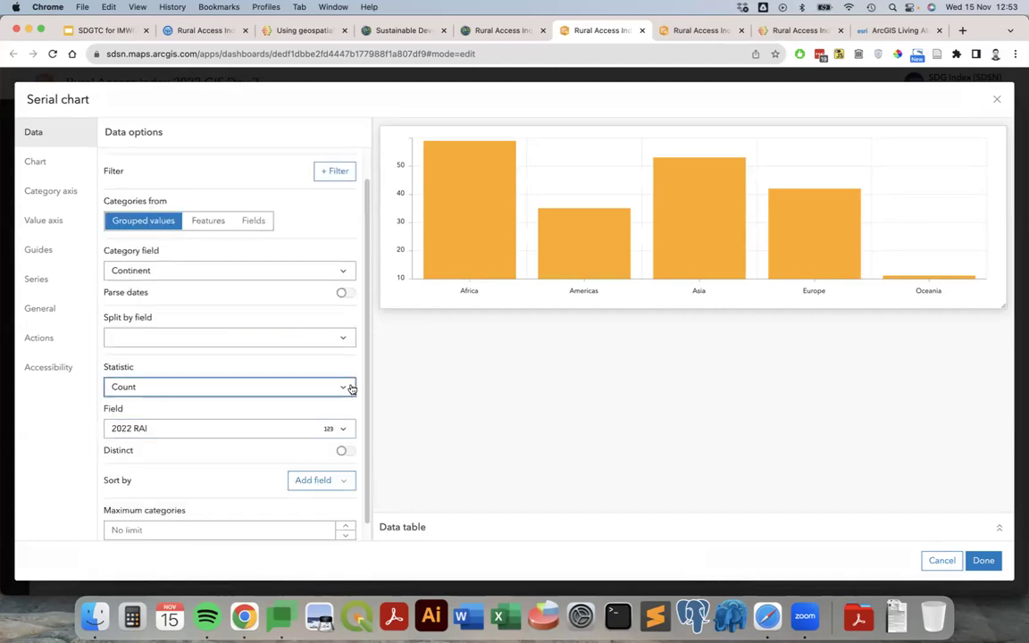
click(150, 435)
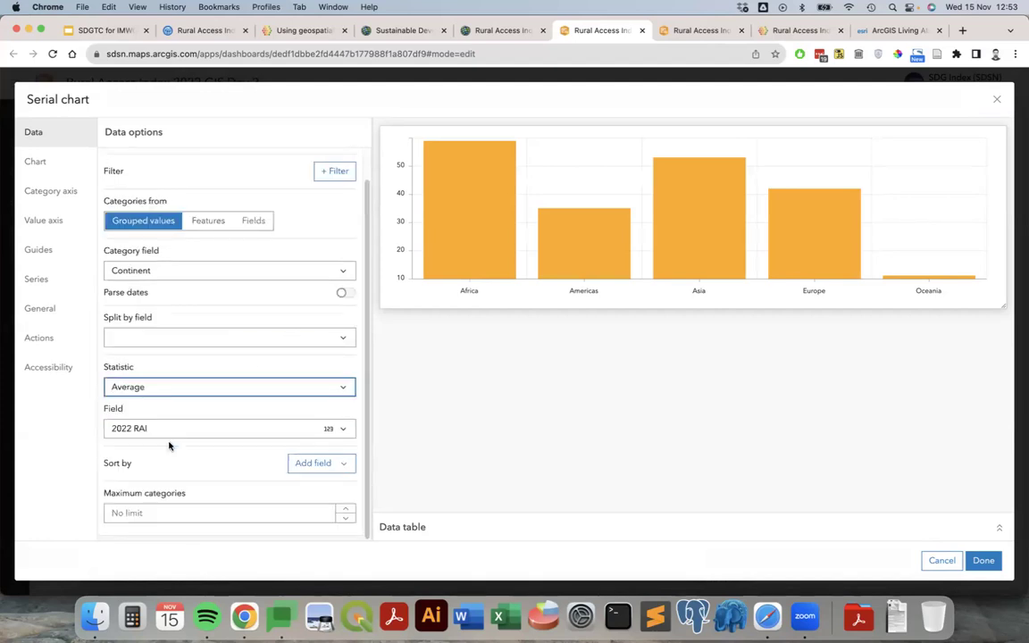
click(983, 561)
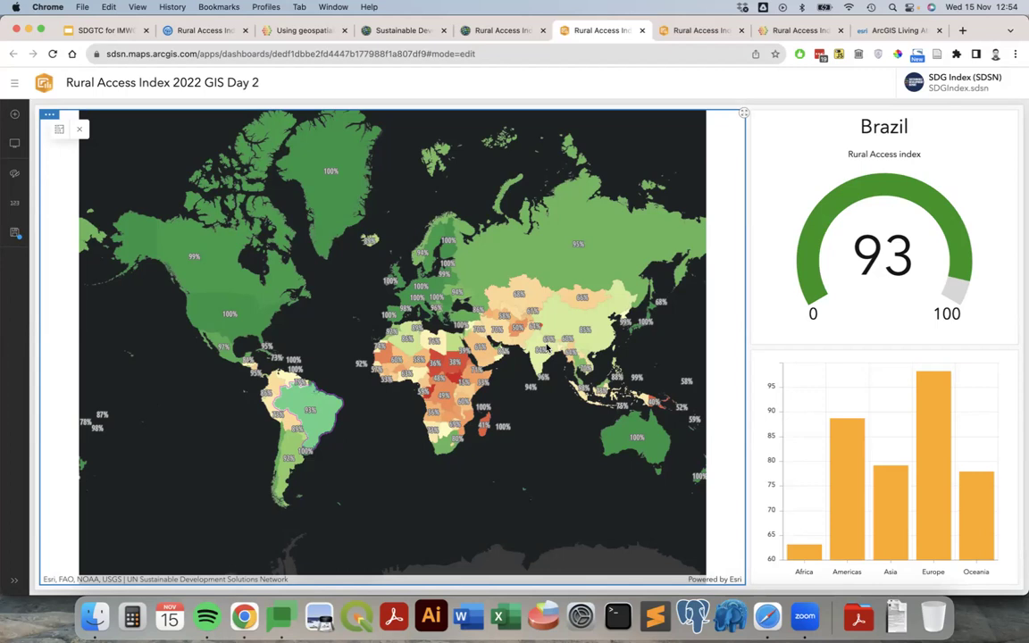
In a new tab, type 'accessi' to load the Accessibility indicators for the SDGs story map
key(super+t)
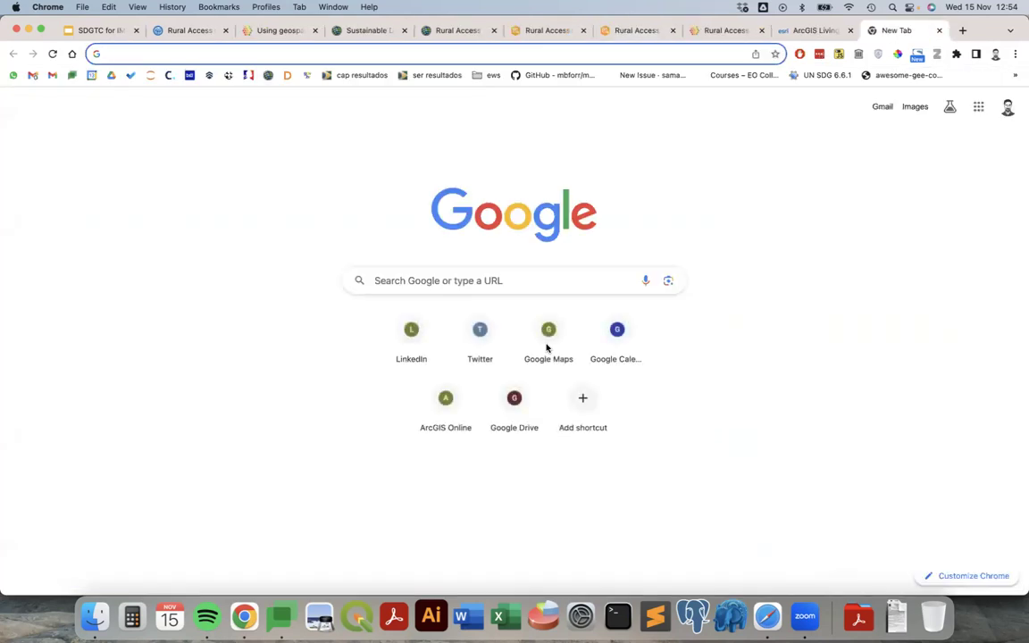
text(accessi)
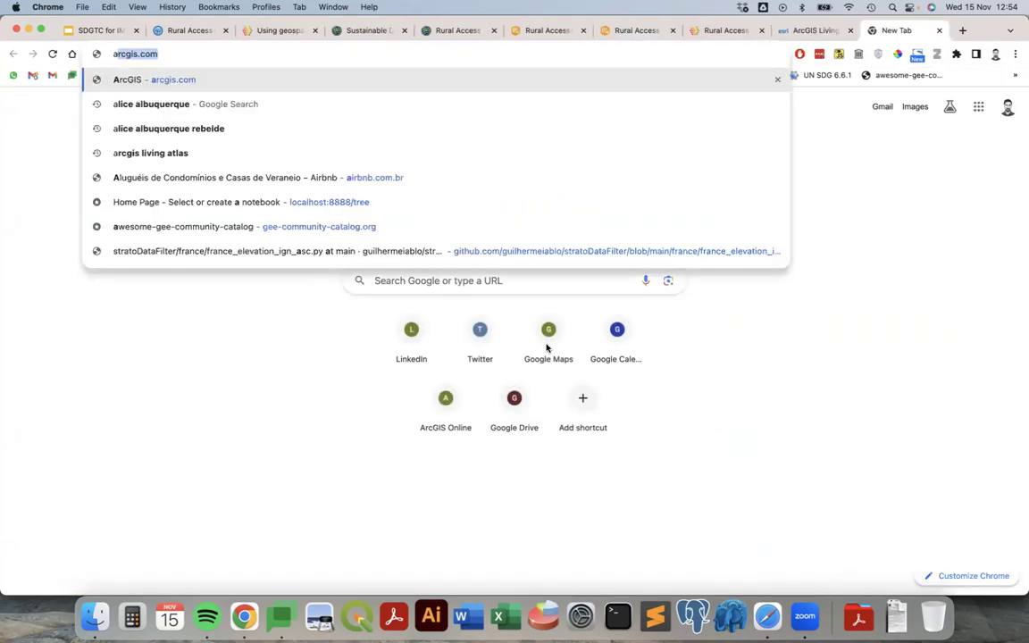
key(Return)
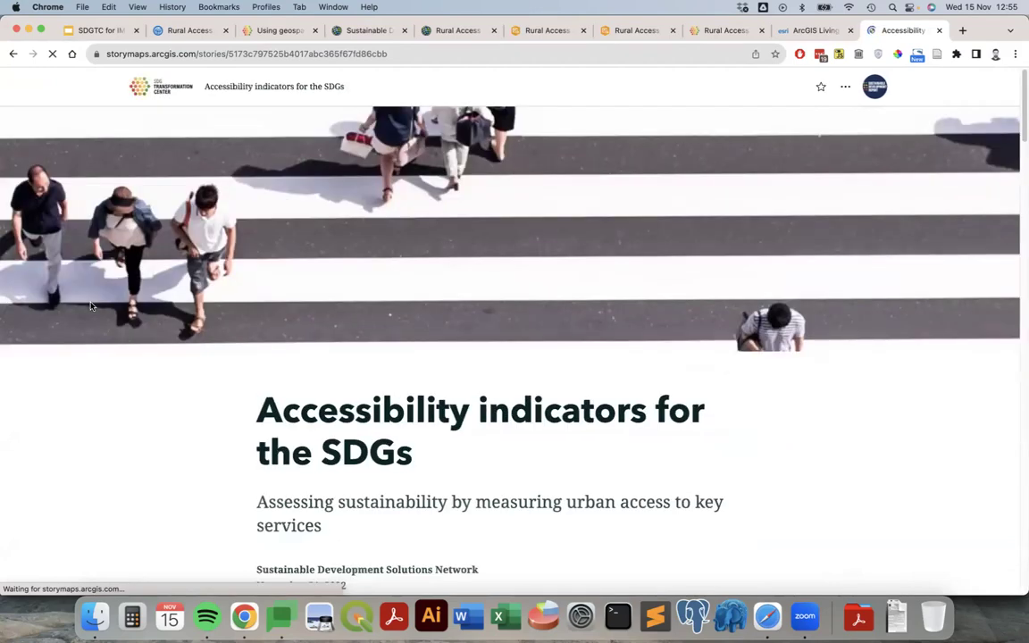
Scroll past the Lagos, Dakar and Brazzaville maps down to the African cities accessibility map
scroll(90, 306, down, 10)
scroll(91, 306, down, 15)
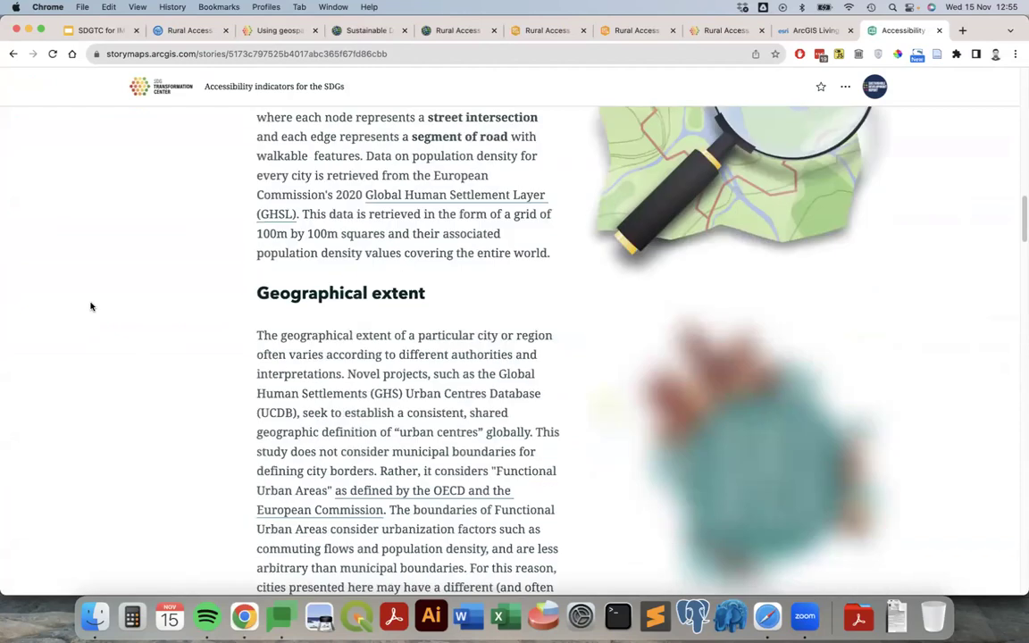
scroll(90, 306, up, 3)
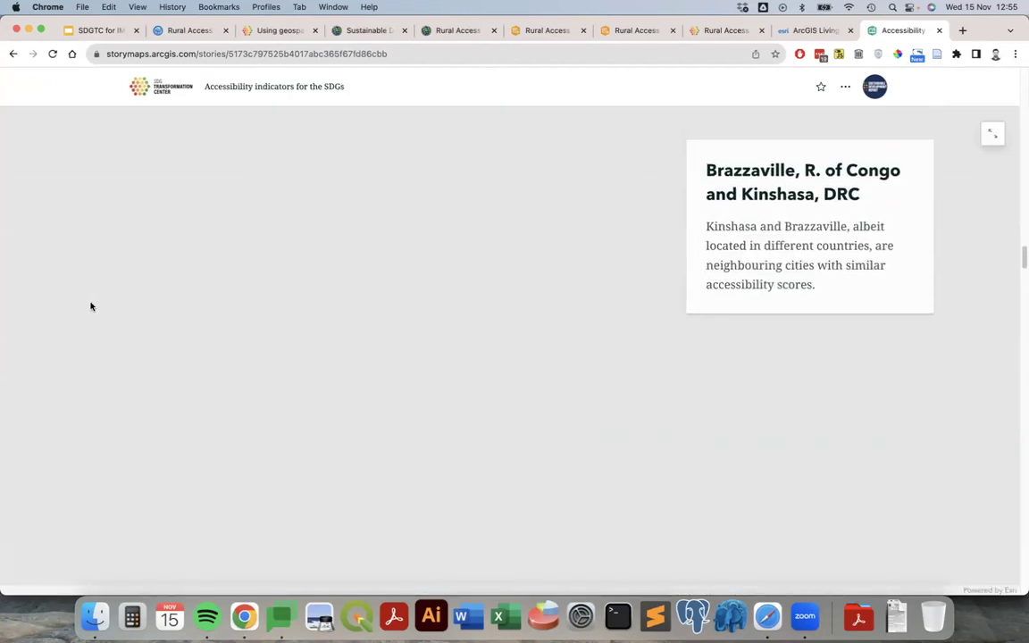
scroll(90, 306, up, 5)
scroll(90, 306, up, 10)
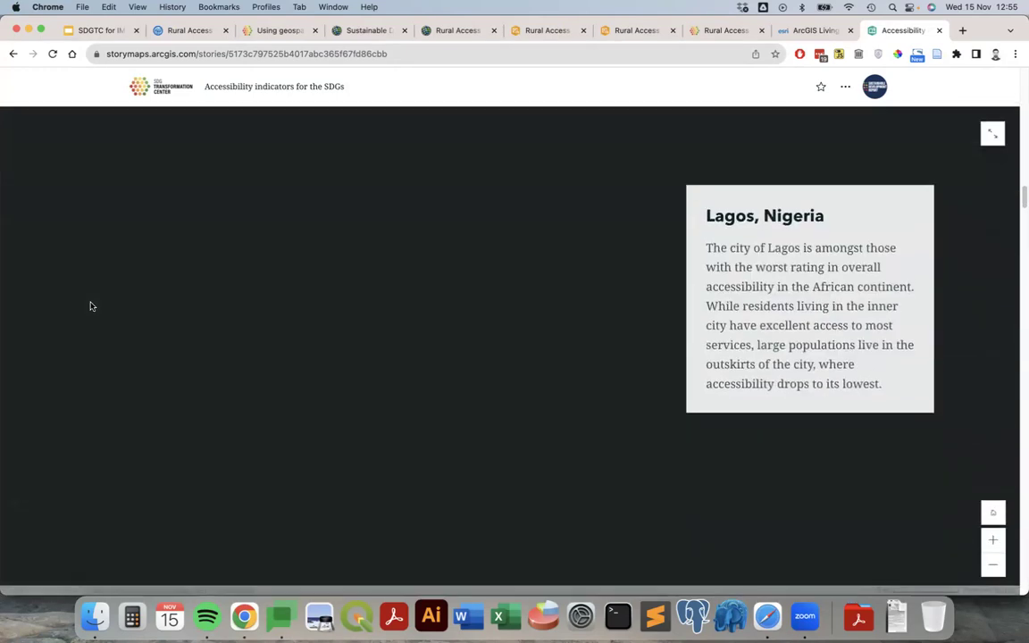
scroll(91, 306, down, 1)
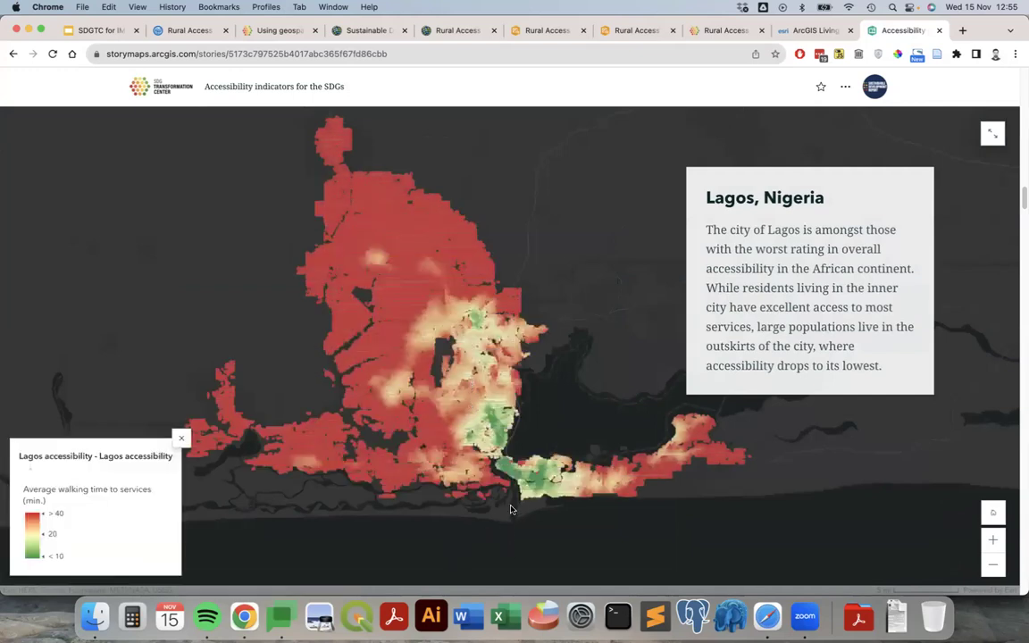
scroll(482, 447, up, 3)
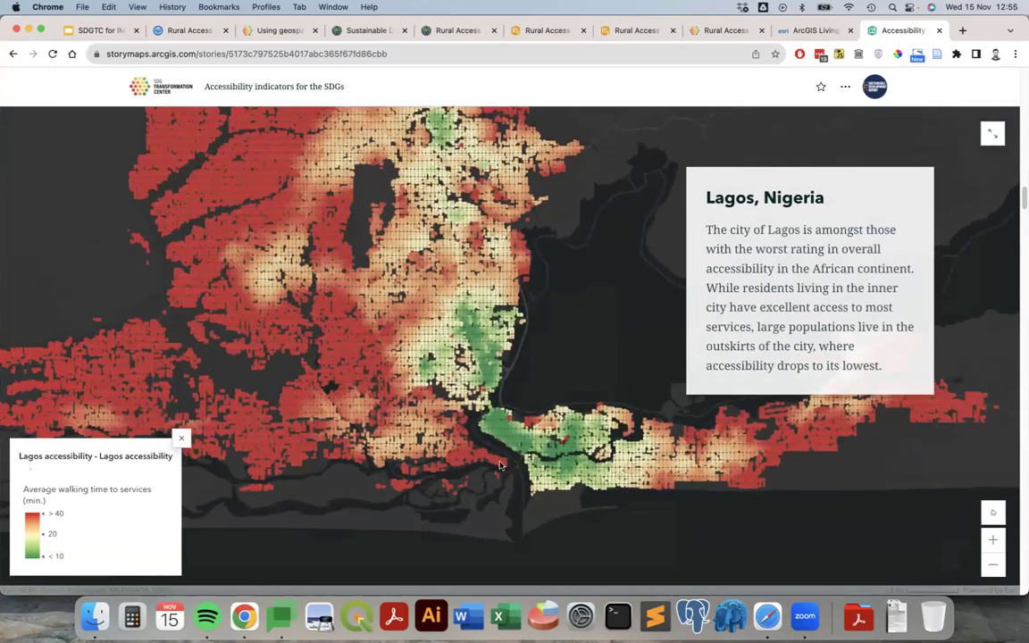
scroll(530, 397, up, 3)
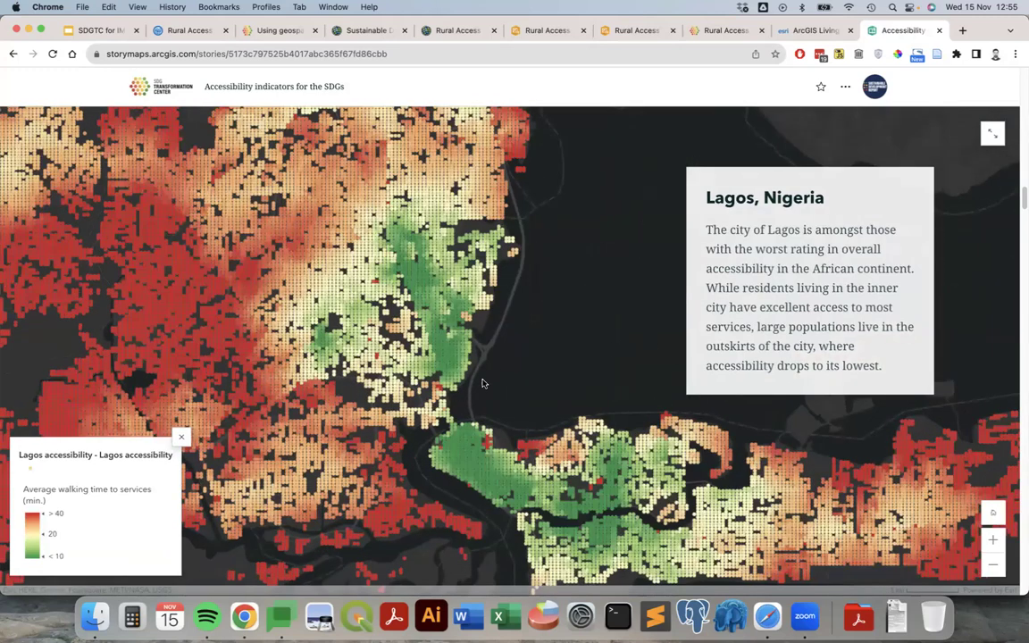
scroll(560, 420, down, 5)
scroll(560, 420, down, 3)
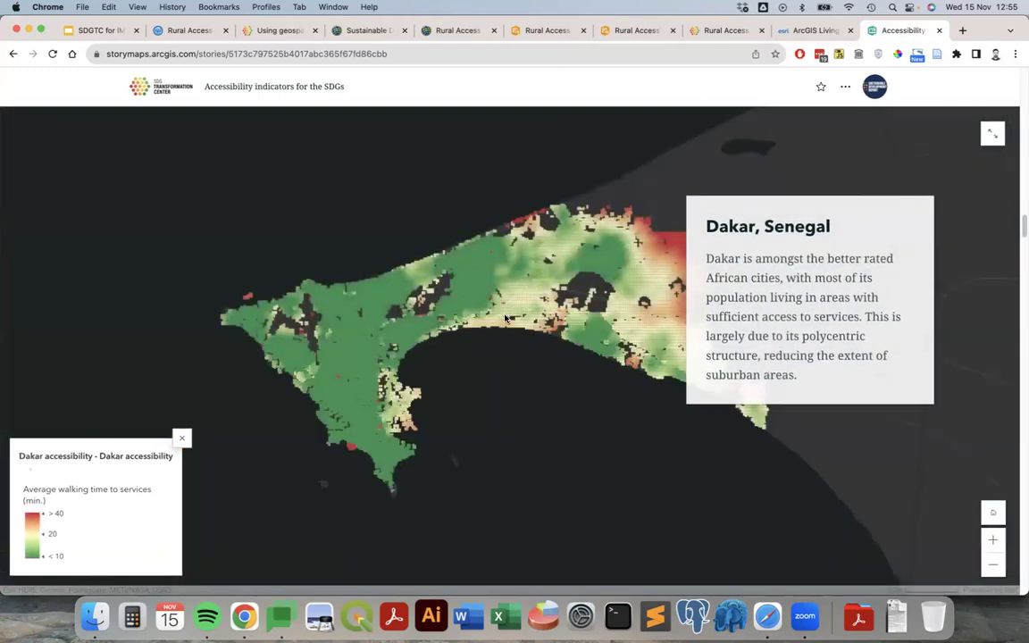
scroll(511, 370, down, 4)
scroll(511, 369, down, 4)
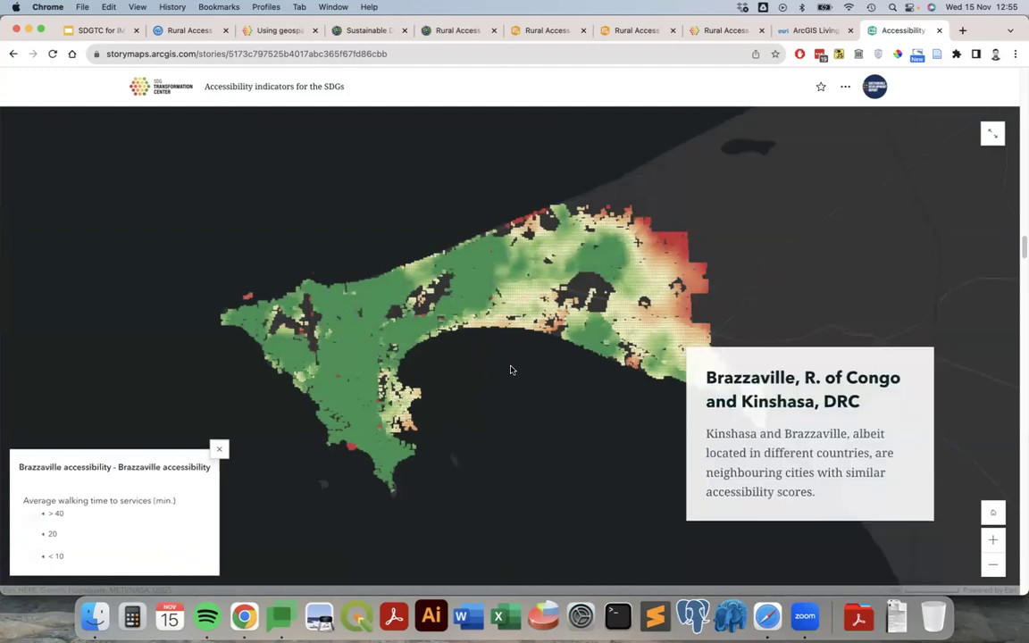
scroll(511, 370, down, 1)
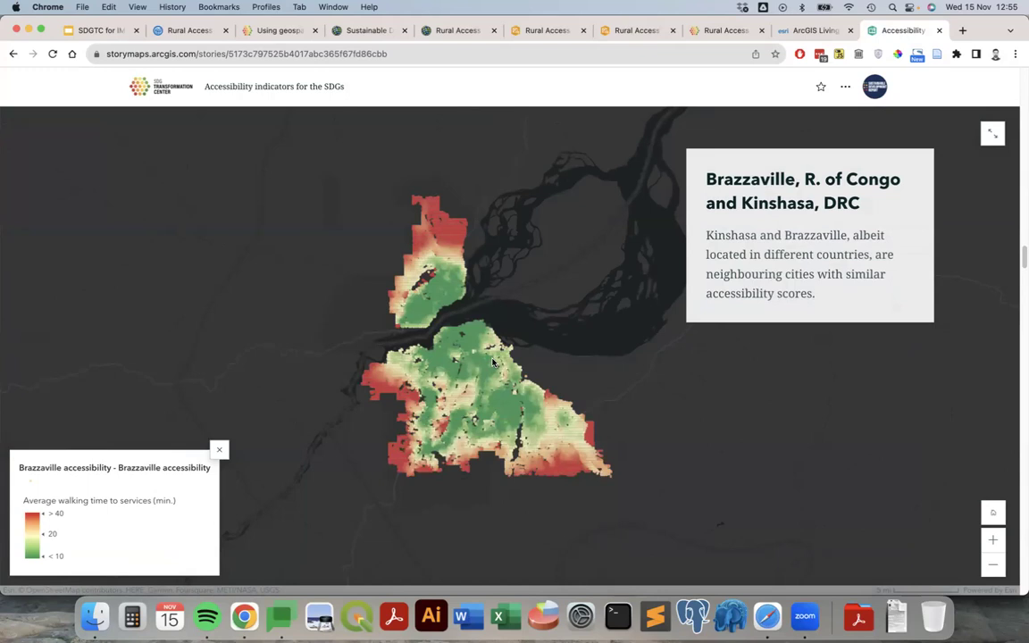
scroll(492, 362, down, 10)
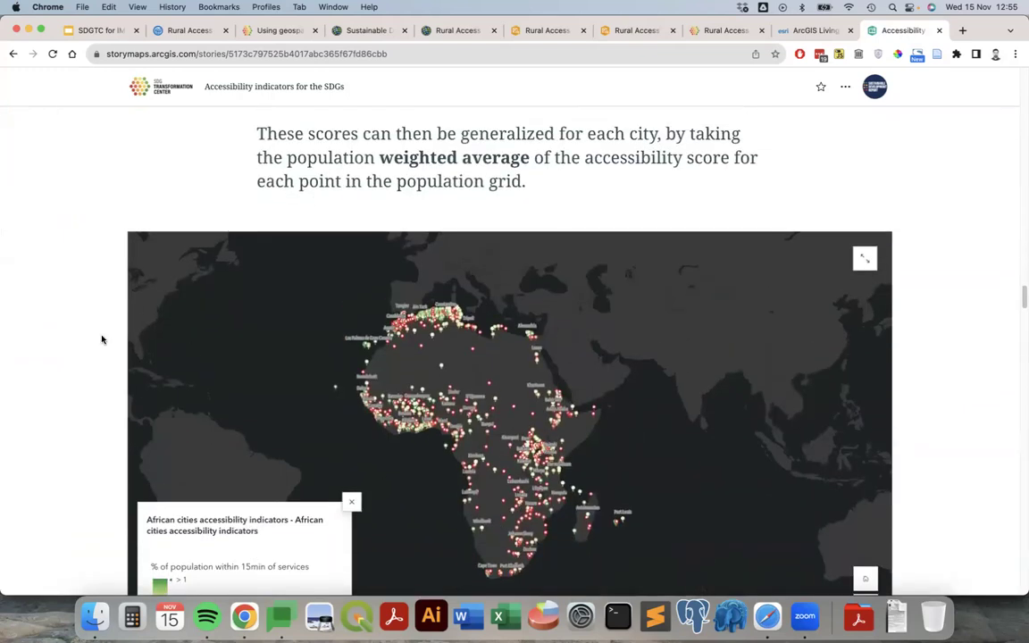
scroll(69, 348, down, 2)
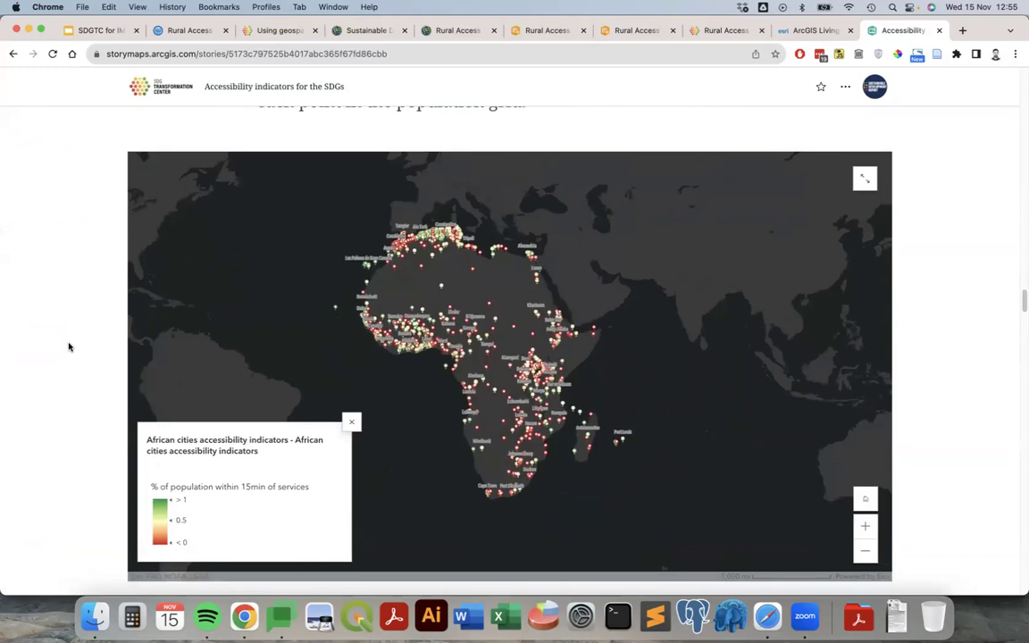